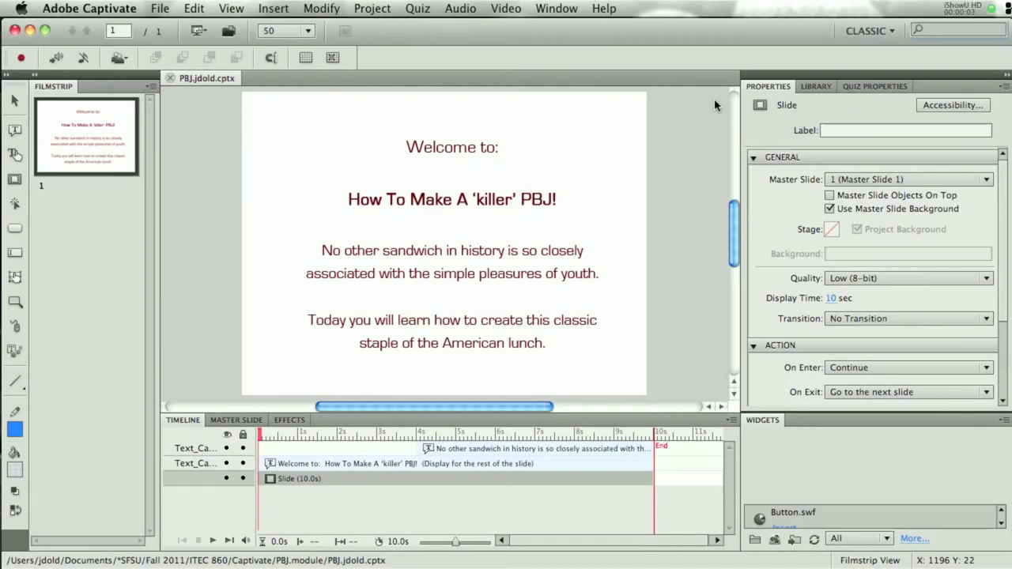
Step: Insert a new slide after slide 1 and add a text caption reading "Step 1" and "Bread:" on two lines
left_click(277, 10)
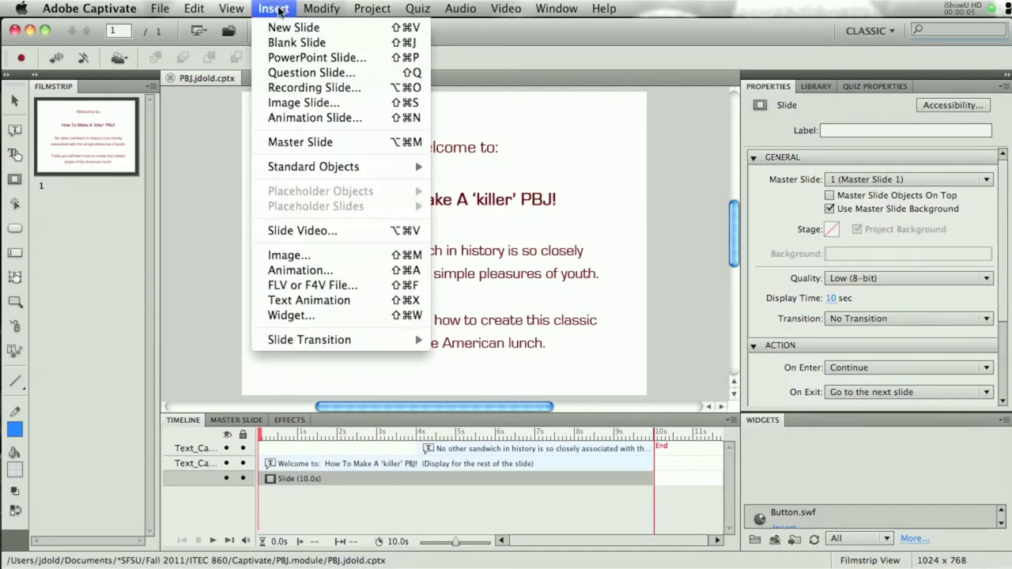
left_click(406, 30)
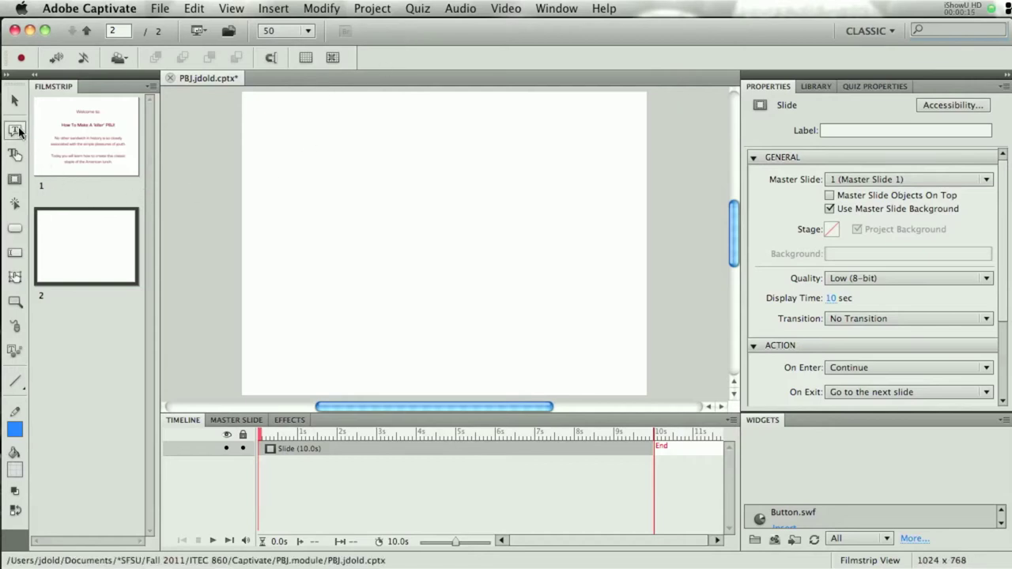
left_click(15, 129)
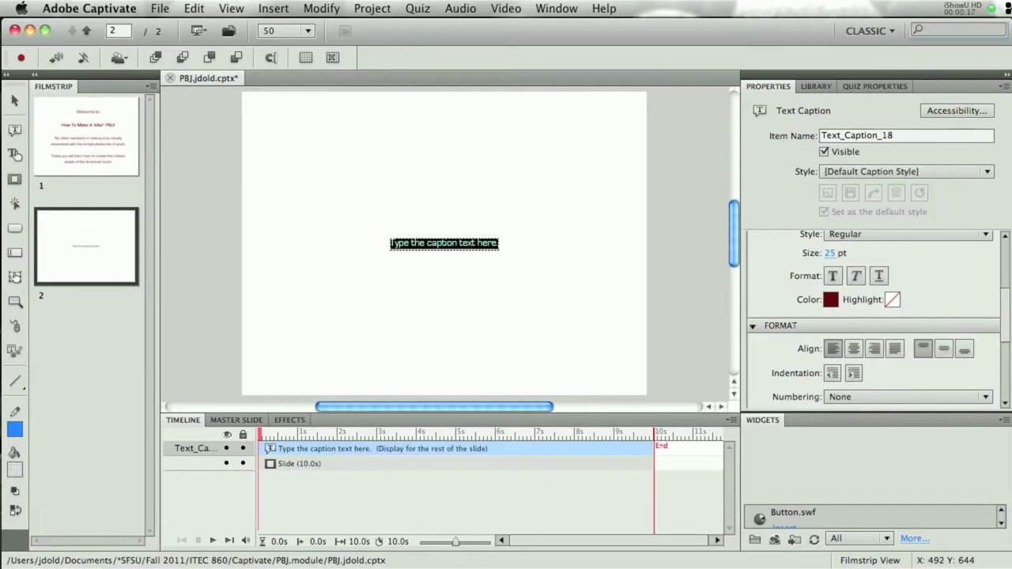
key("super+Tab")
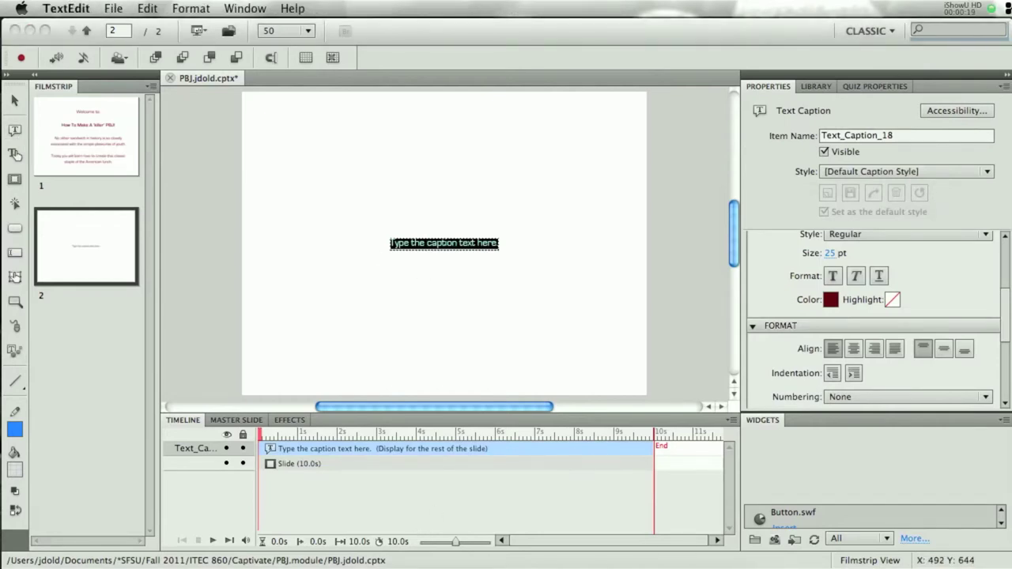
key("super+Tab")
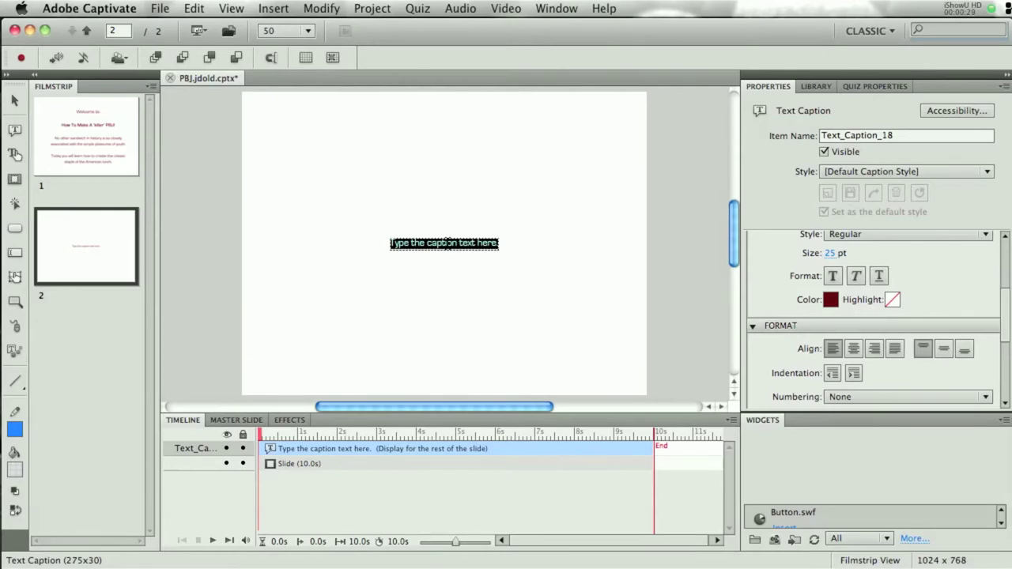
type("Step 1 Bread")
left_click(445, 234)
Step: Move the "Step 1 Bread:" caption to the slide's upper left area and set its font size to 40 pt
left_click(417, 245)
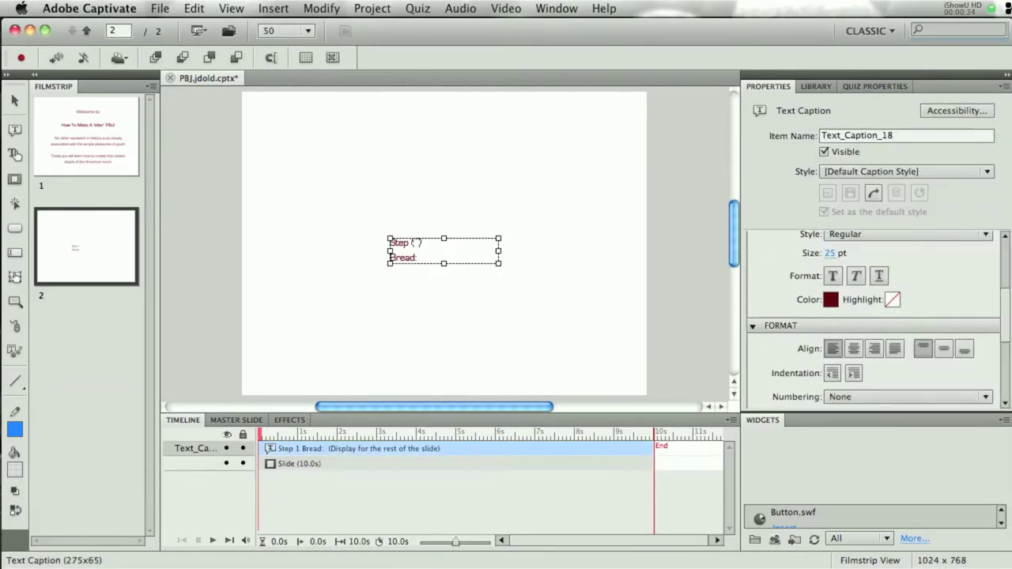
left_click_drag(417, 245, 322, 141)
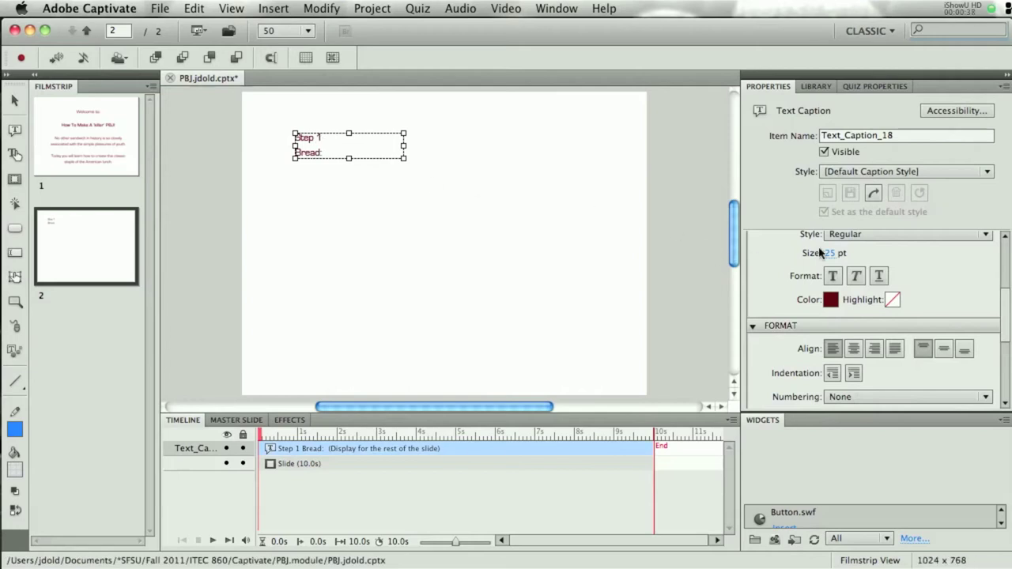
left_click_drag(828, 254, 847, 255)
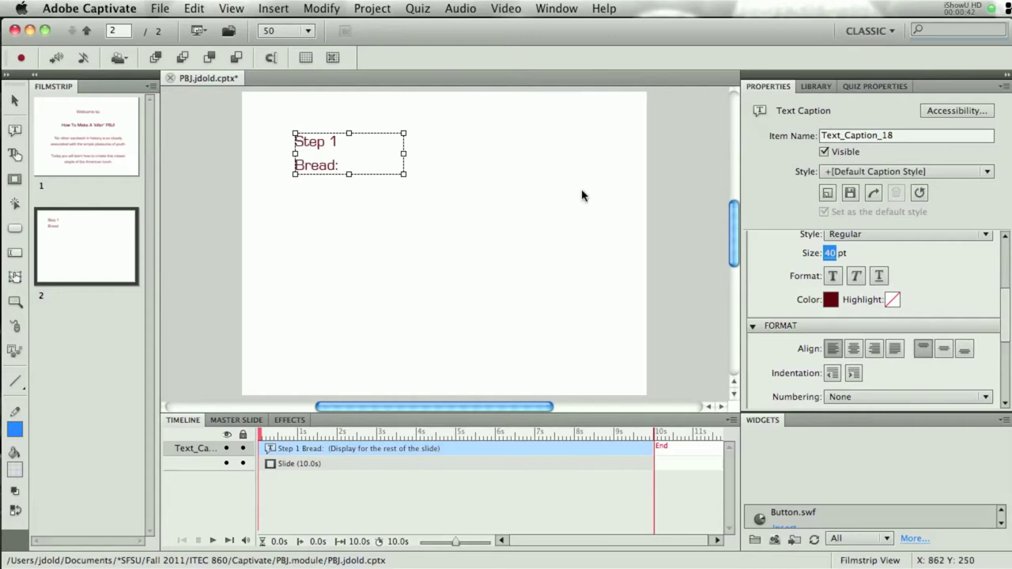
Step: Make the word "Bread:" bold in the heading caption
double_click(319, 165)
double_click(320, 165)
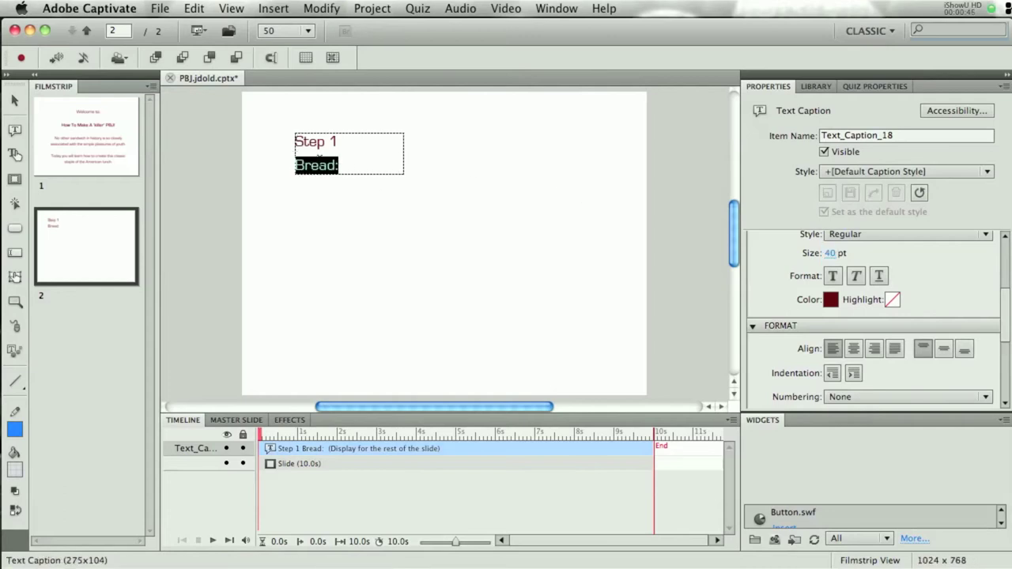
key("super+b")
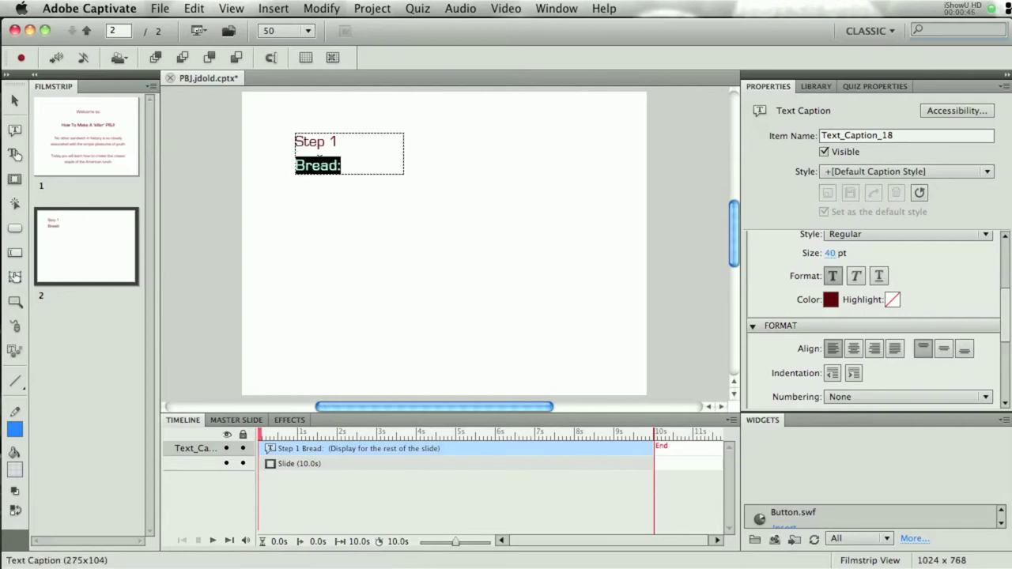
left_click(432, 255)
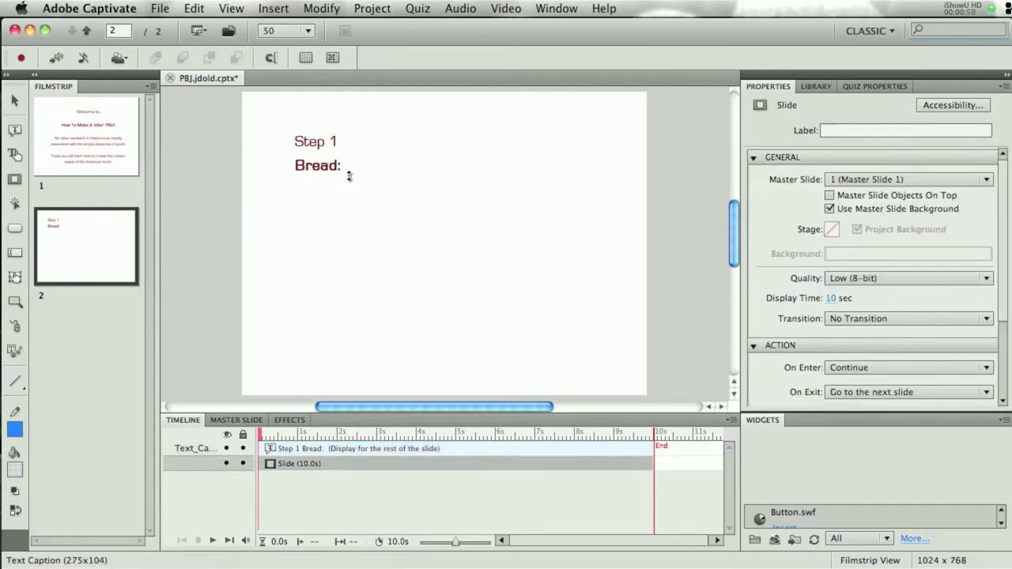
Step: Add a second text caption and paste in the paragraph beginning "The key to a great PBJ is the bread."
key("super+shift+c")
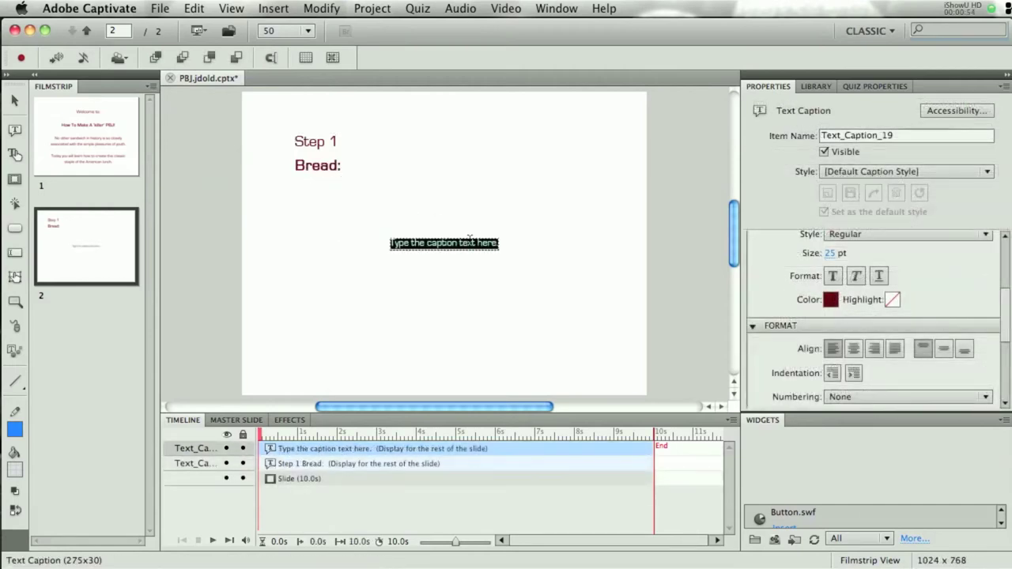
key("super+v")
left_click(508, 231)
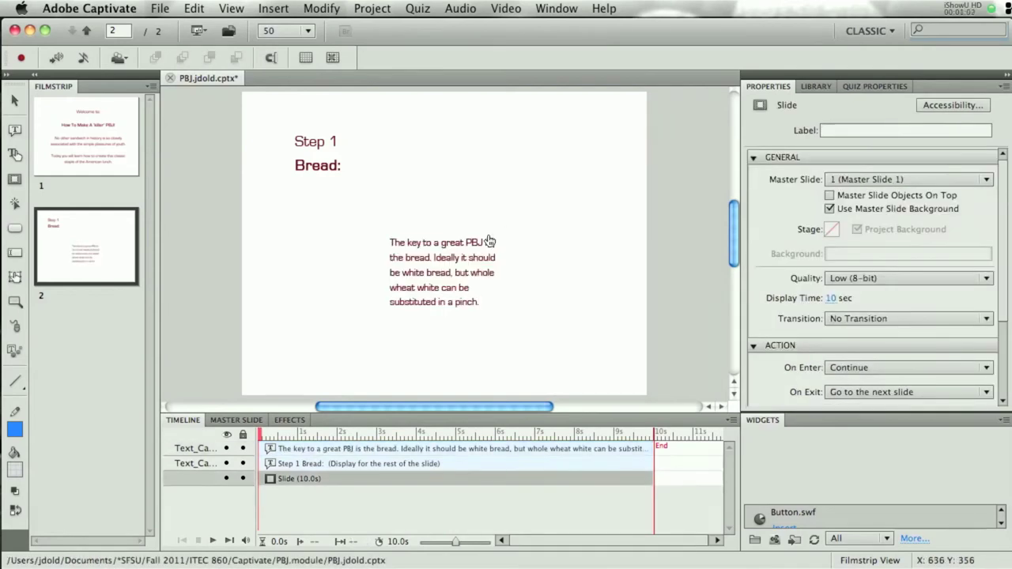
Step: Move the paragraph caption beneath the "Bread:" heading and extend its box downward
left_click(484, 242)
left_click_drag(475, 242, 387, 207)
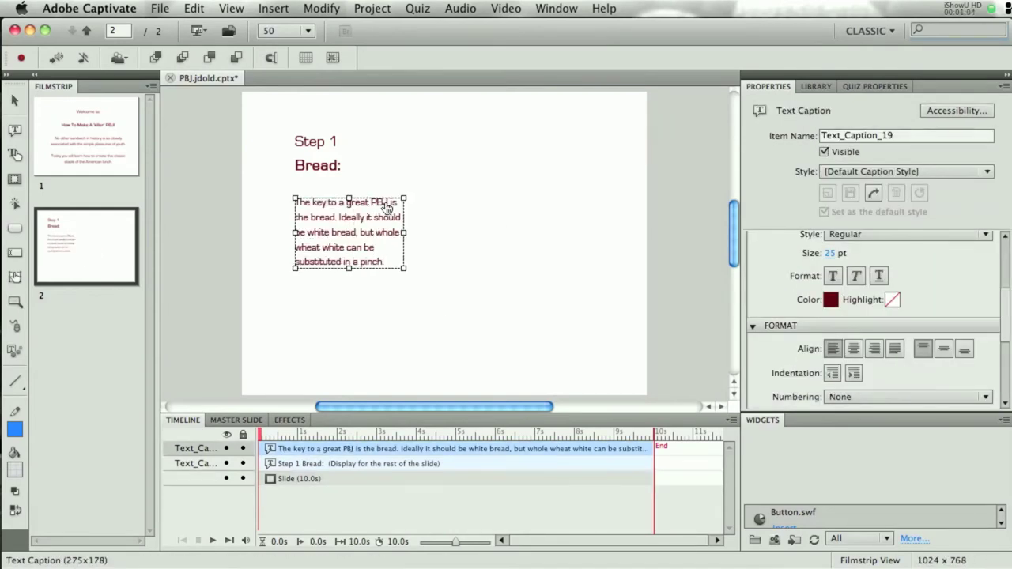
left_click_drag(349, 269, 349, 317)
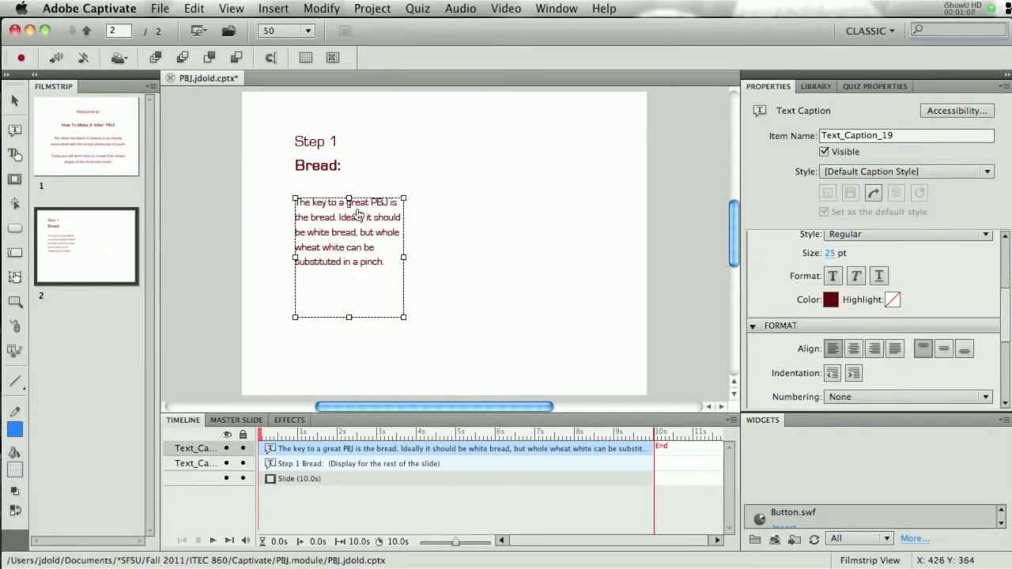
Step: Align the heading and paragraph captions with each other by their left edges
left_click_drag(272, 164, 319, 225)
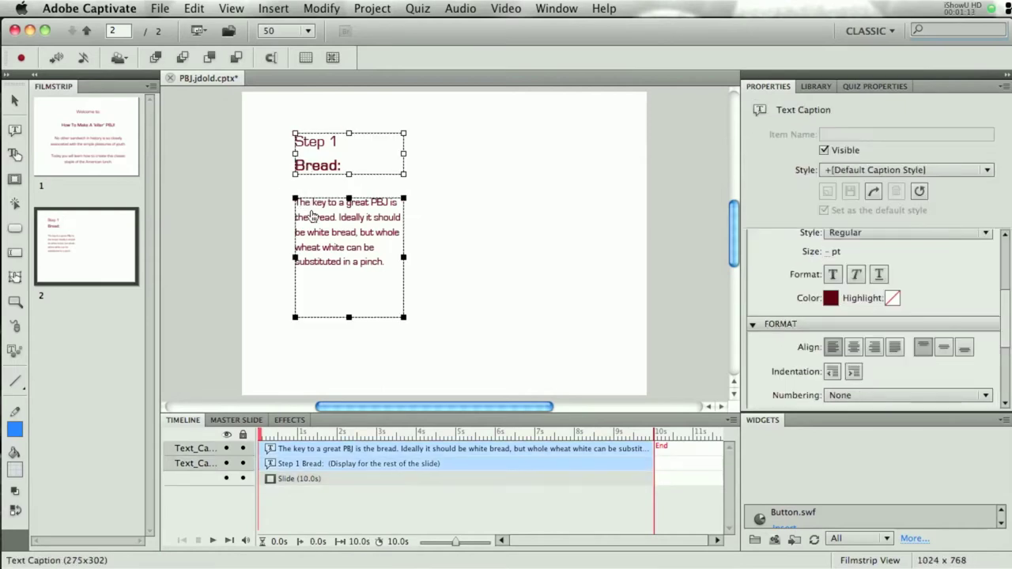
left_click(320, 9)
mouse_move(334, 92)
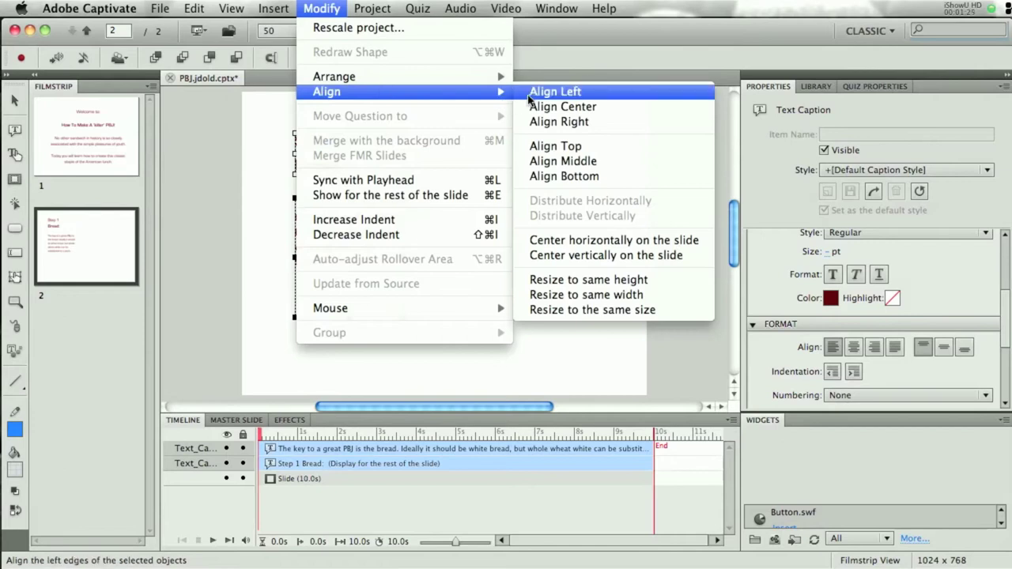
left_click(533, 94)
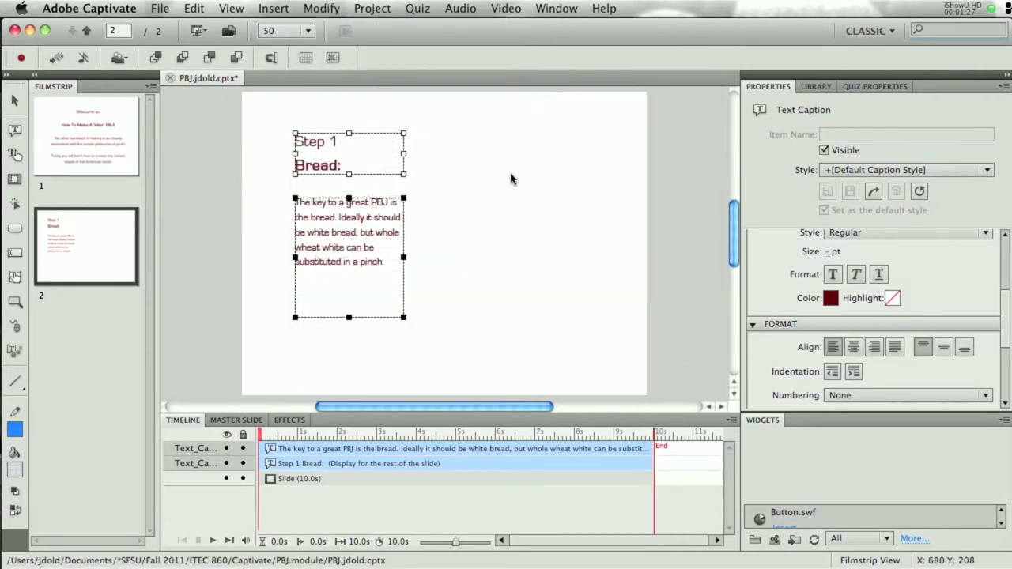
left_click(510, 179)
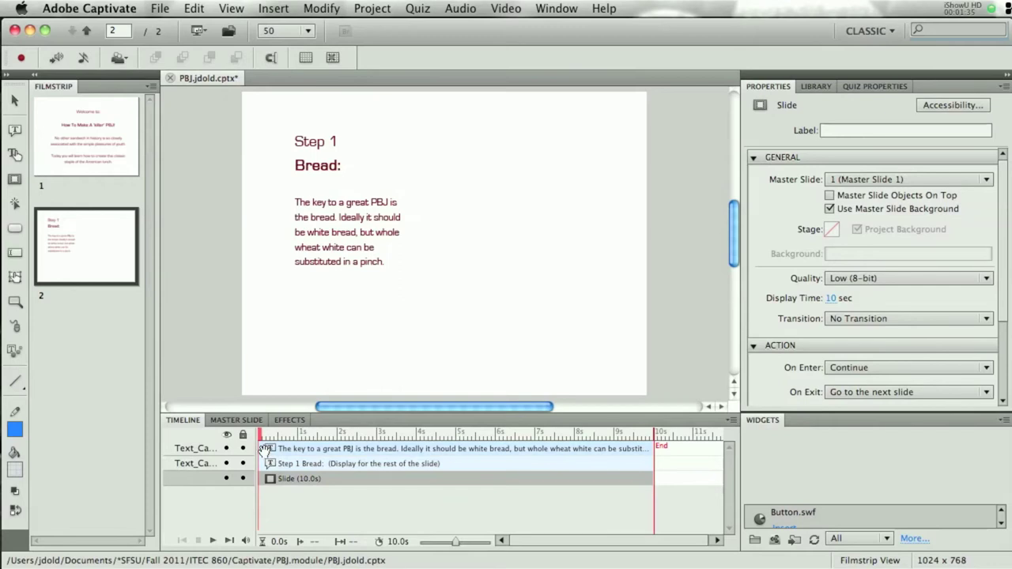
Step: Make the paragraph caption start at 2 seconds on the slide, recolor its text dark purple, and save the project
left_click_drag(260, 449, 339, 454)
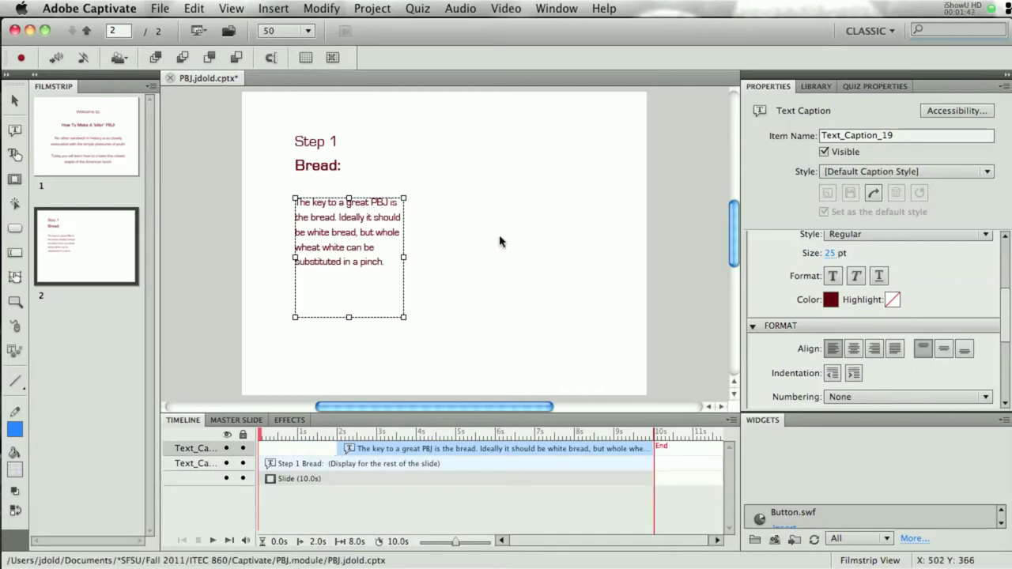
left_click(830, 300)
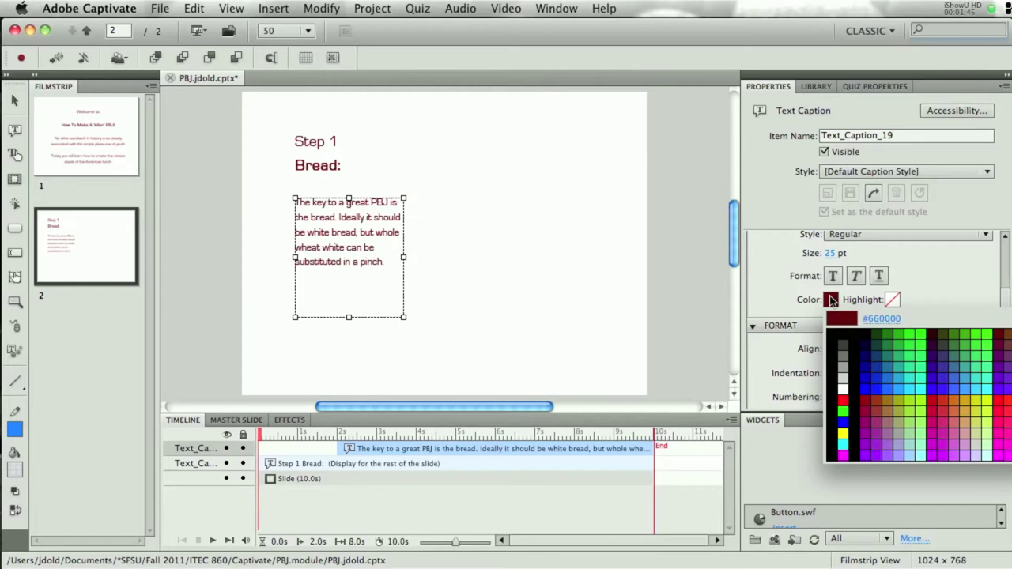
left_click(544, 323)
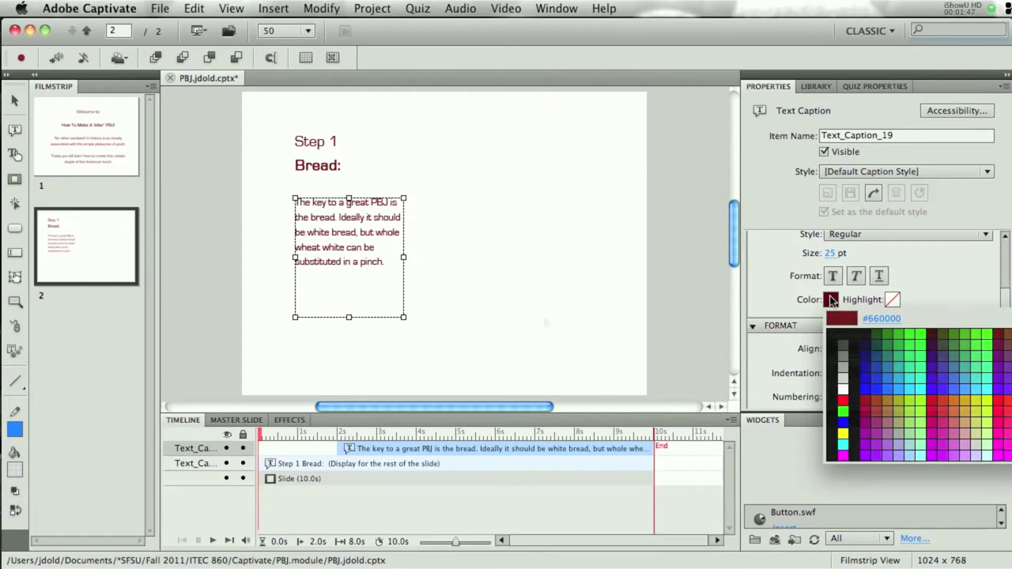
key("cmd+s")
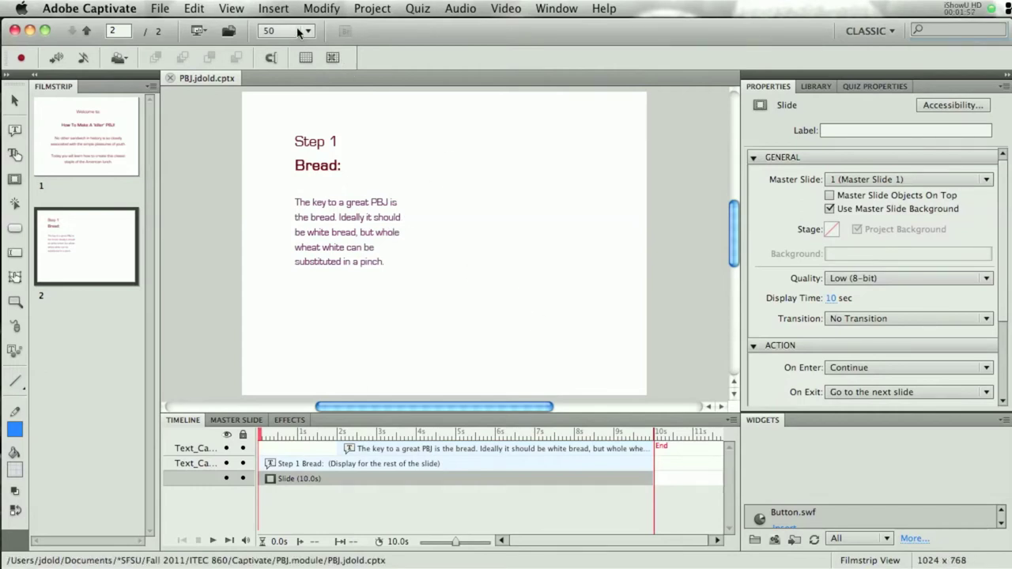
Step: Insert the image 1.PBJ.bread.jpg from the PBJ.images folder onto slide 2
left_click(281, 11)
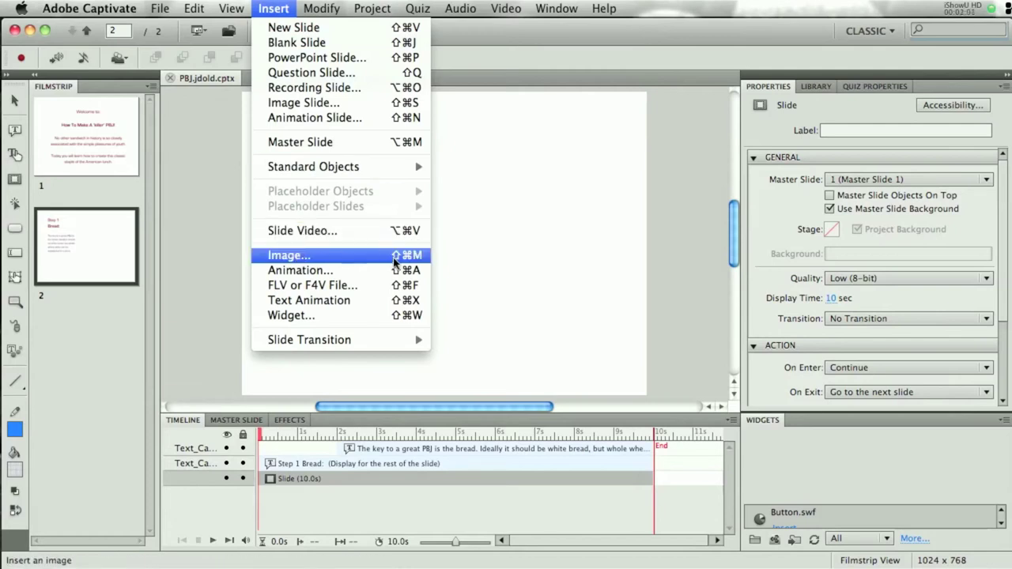
left_click(289, 255)
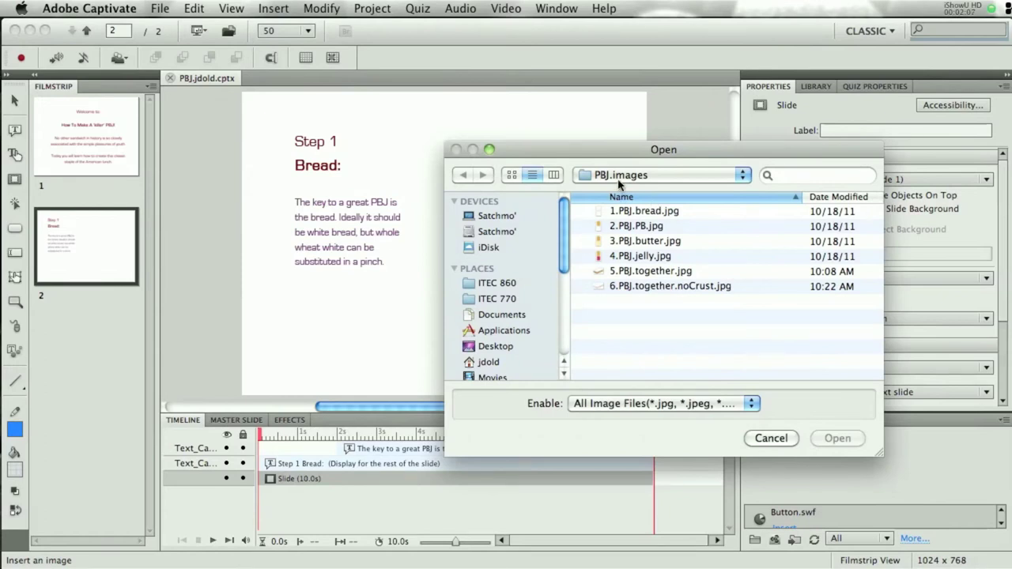
left_click(637, 212)
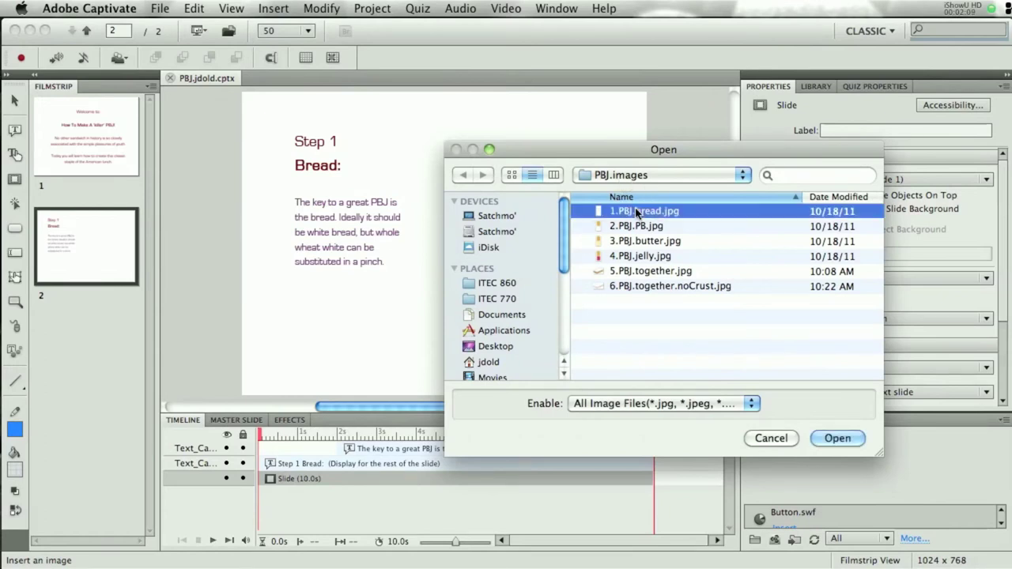
left_click(837, 439)
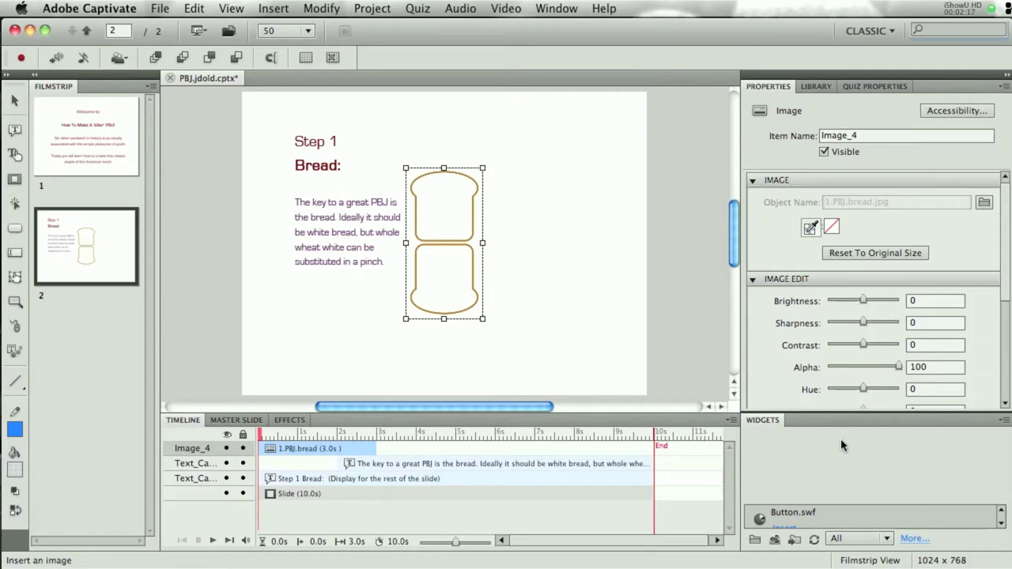
Step: Shift the bread image about 160 pixels rightward, clear of the paragraph text, and save the project
key("shift+Right")
key("shift+Right")
key("shift+Right")
key("shift+Right")
key("shift+Right")
key("shift+Right")
key("shift+Right")
key("shift+Right")
key("shift+Right")
key("shift+Right")
key("shift+Right")
key("shift+Right")
key("shift+Right")
key("shift+Right")
key("shift+Right")
key("shift+Right")
key("shift+Right")
key("shift+Right")
key("shift+Right")
key("shift+Right")
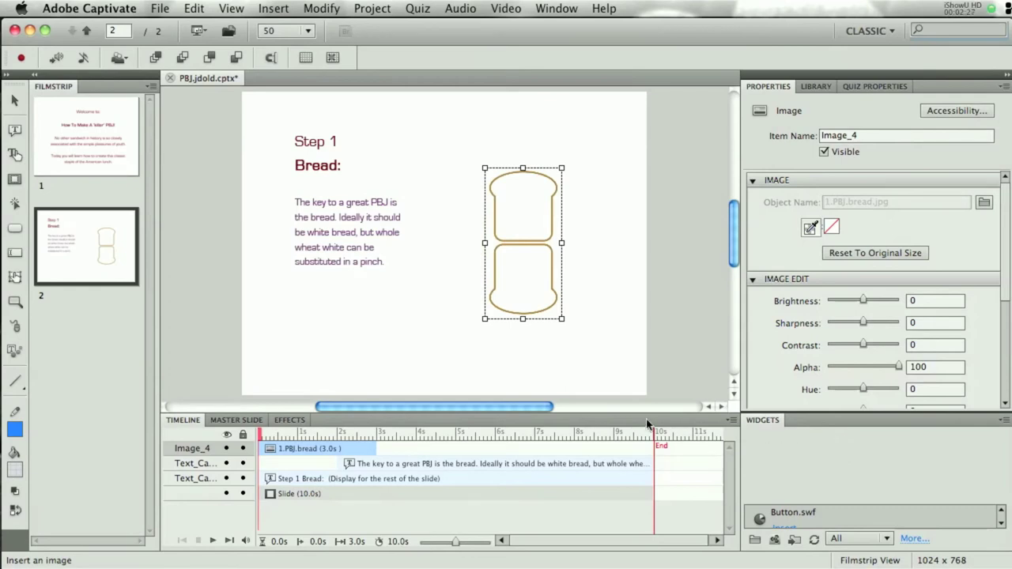
key("super+s")
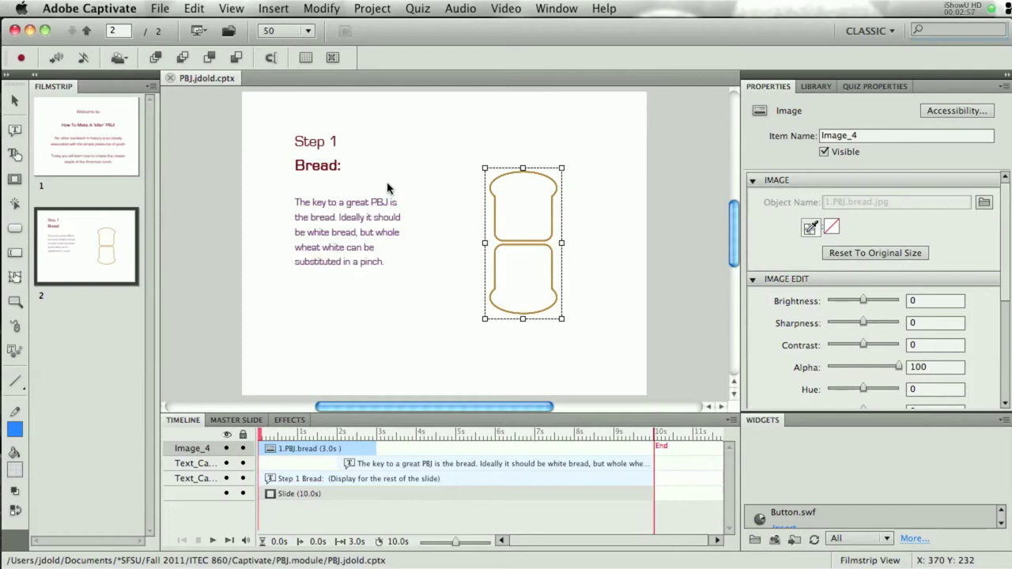
Step: Duplicate slide 2, the "Step 1 Bread:" slide, to create slide 3
left_click(81, 261)
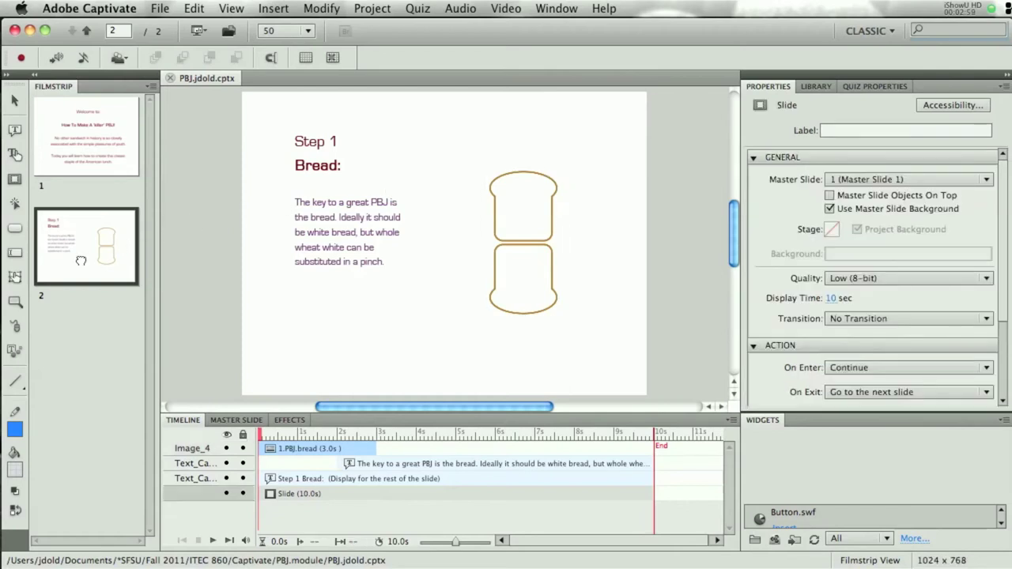
key("super+d")
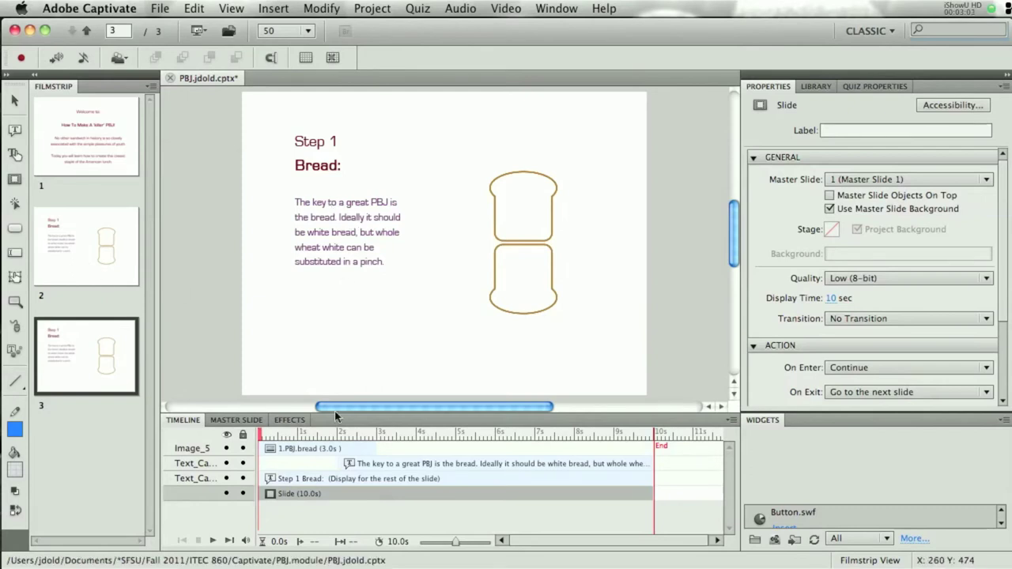
Step: Change slide 3's heading caption to "Step 2" and "Peanut Butter:", with "Peanut Butter:" in bold
key("super+Tab")
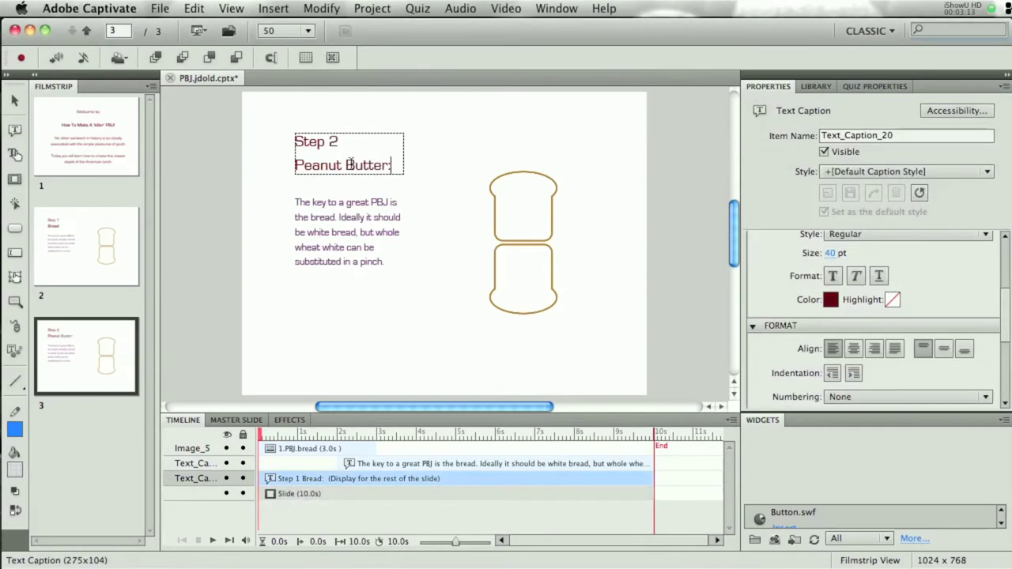
key("shift+alt+Left")
key("shift+alt+Left")
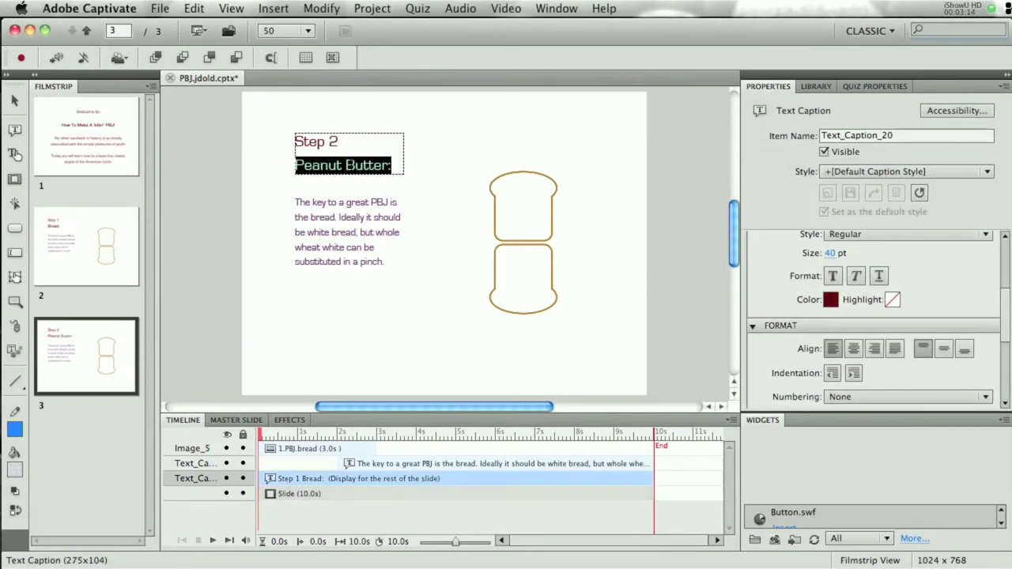
left_click(833, 275)
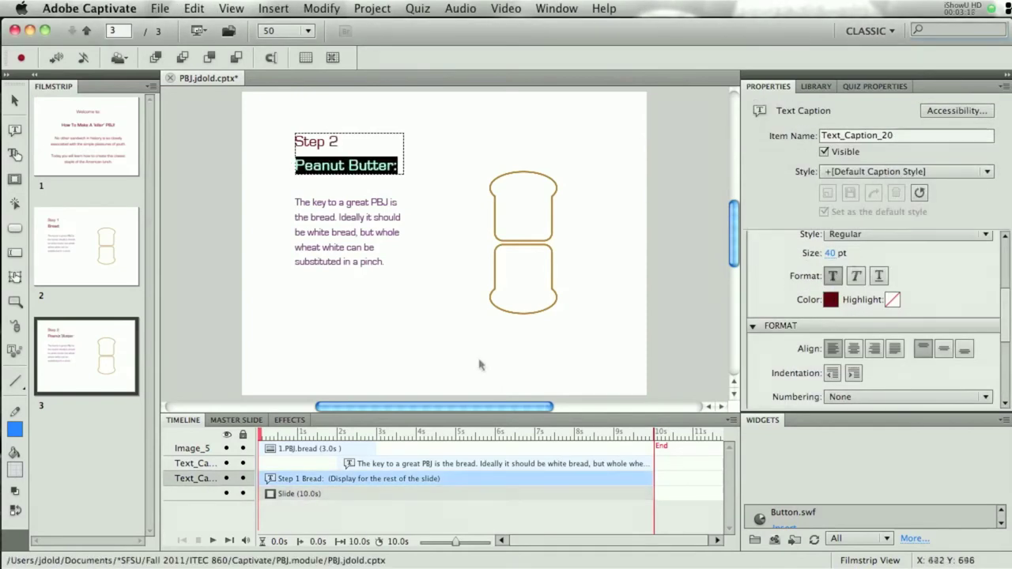
Step: Replace slide 3's body paragraph with the TextEdit passage running from "With the proper foundation in place" to "won't be debated here."
key("super+Tab")
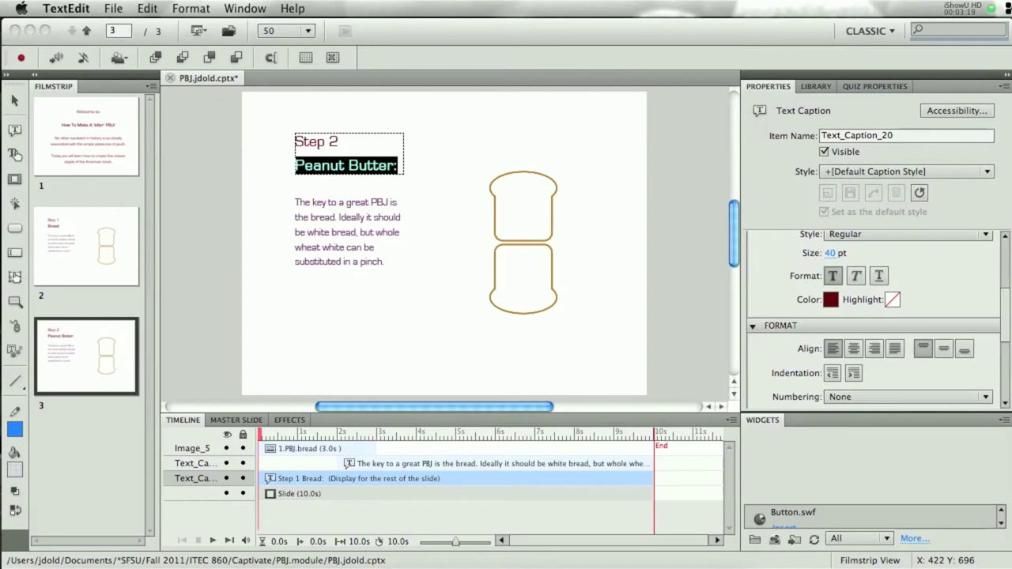
double_click(340, 234)
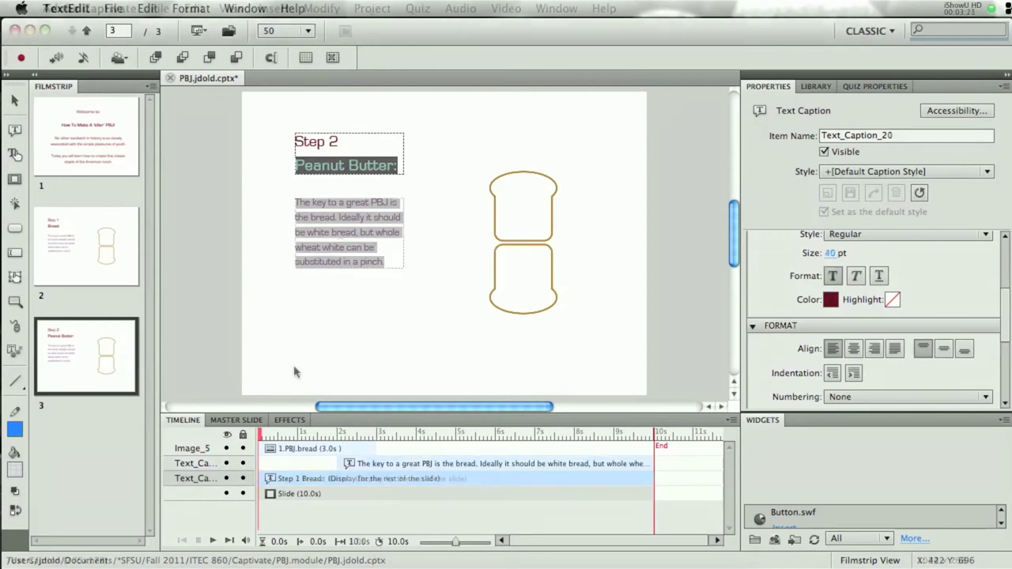
type("With the proper foundation in place, most people would add the peanut butter. Smooth, chunky, organic? Those choices are a matter of personal preference and won't be debated here.")
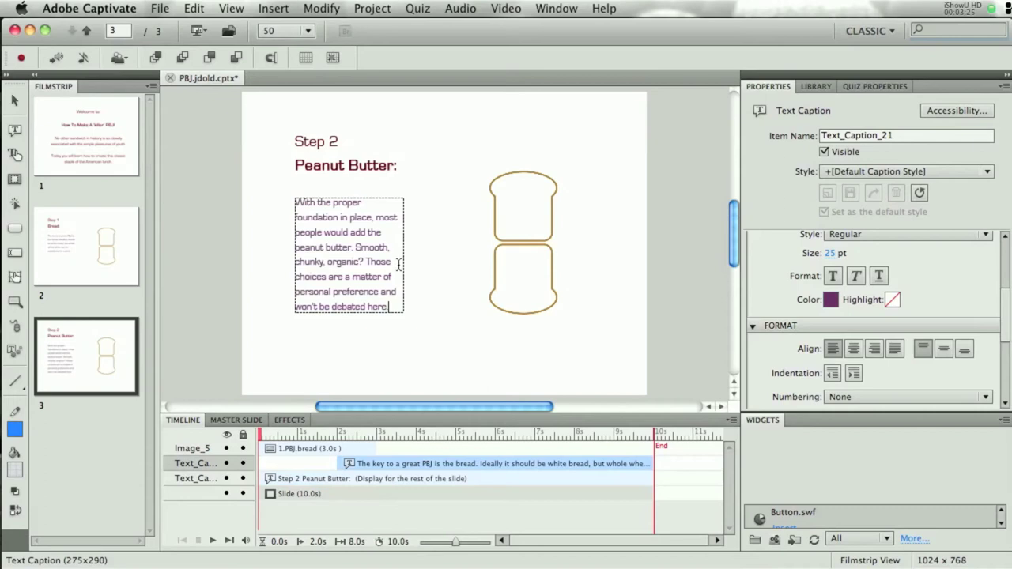
Step: Replace the bread image on slide 3 with 2.PBJ.PB.jpg from the PBJ.images folder
left_click(530, 248)
key("Delete")
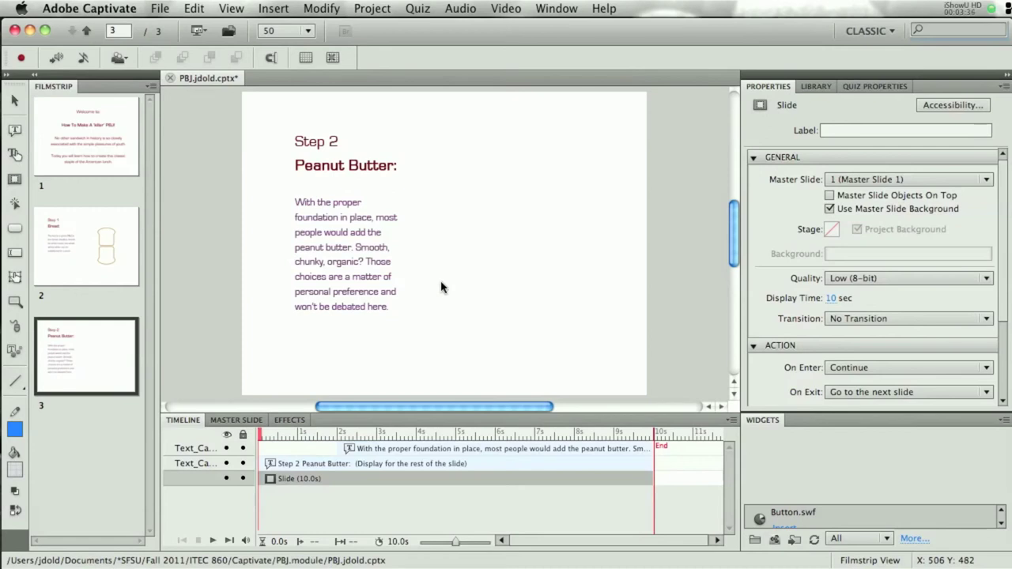
key("super+shift+m")
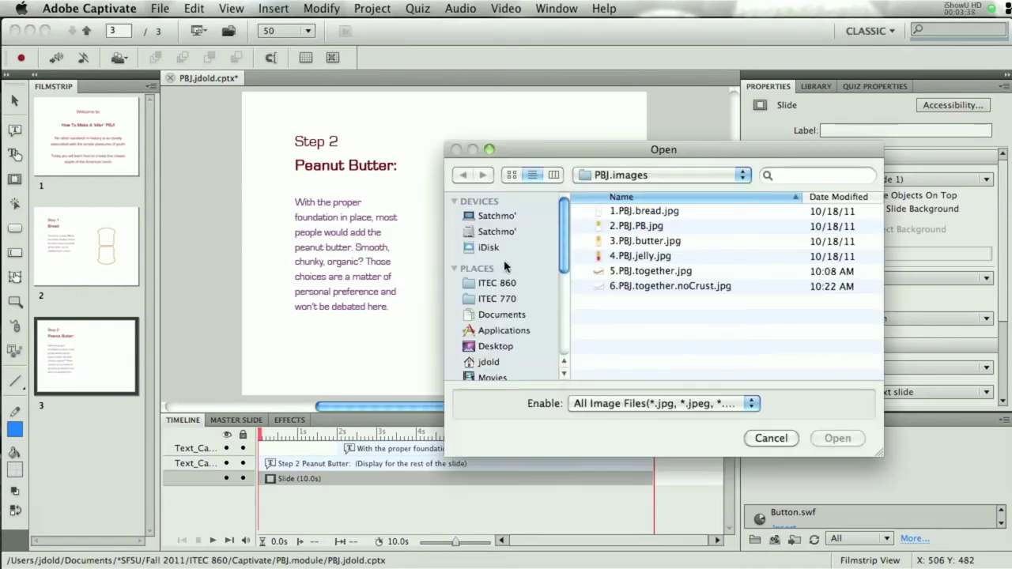
double_click(650, 227)
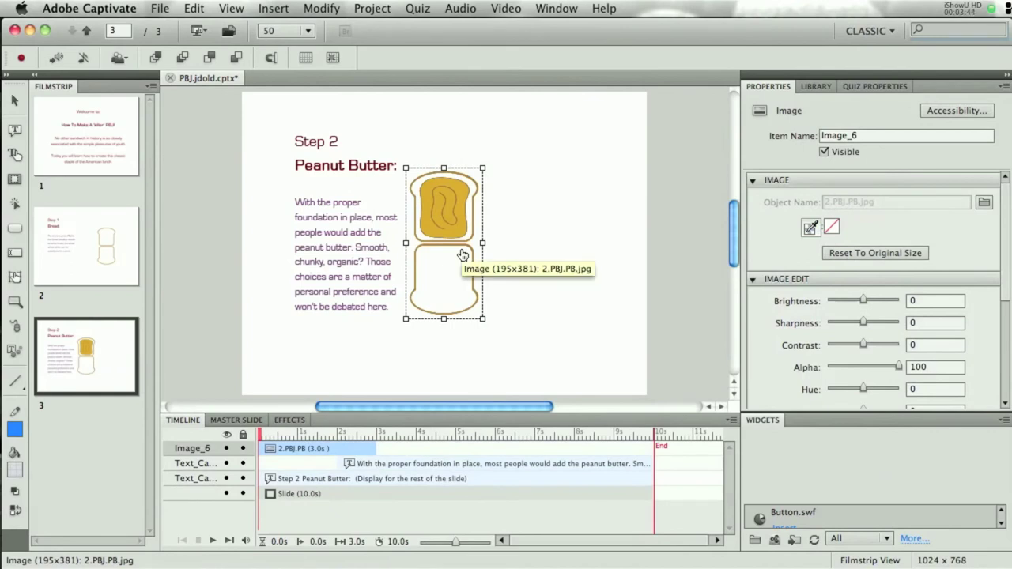
Step: Shift the peanut butter image about 160 pixels rightward and compare its position with the bread image on slide 2
left_click_drag(462, 255, 540, 255)
left_click(108, 261)
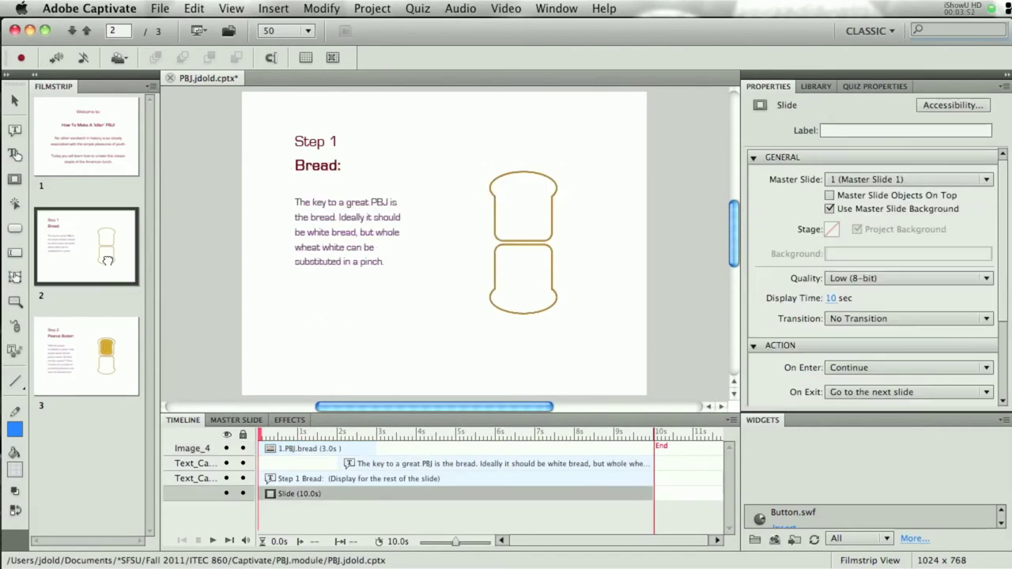
left_click(116, 340)
left_click(113, 275)
left_click(114, 327)
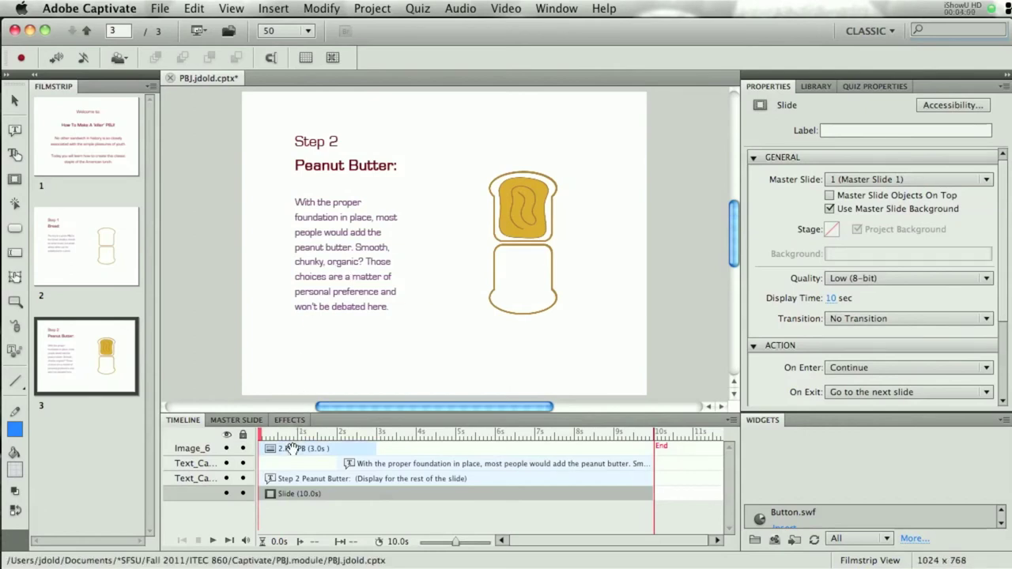
Step: Start the sandwich images on slides 3 and 2 at 5.0 s and display each for the rest of its slide
left_click_drag(293, 449, 492, 449)
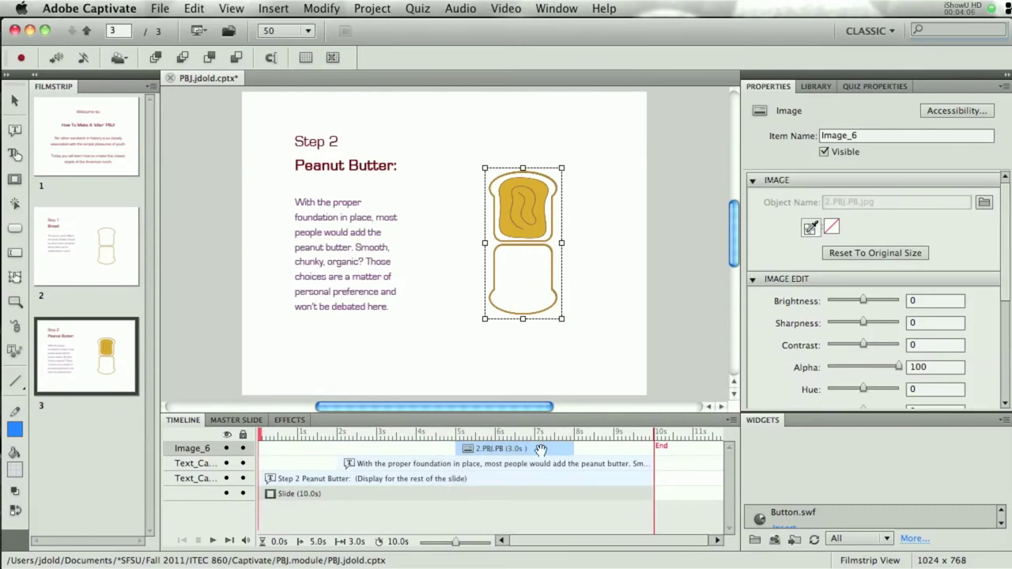
key("super+e")
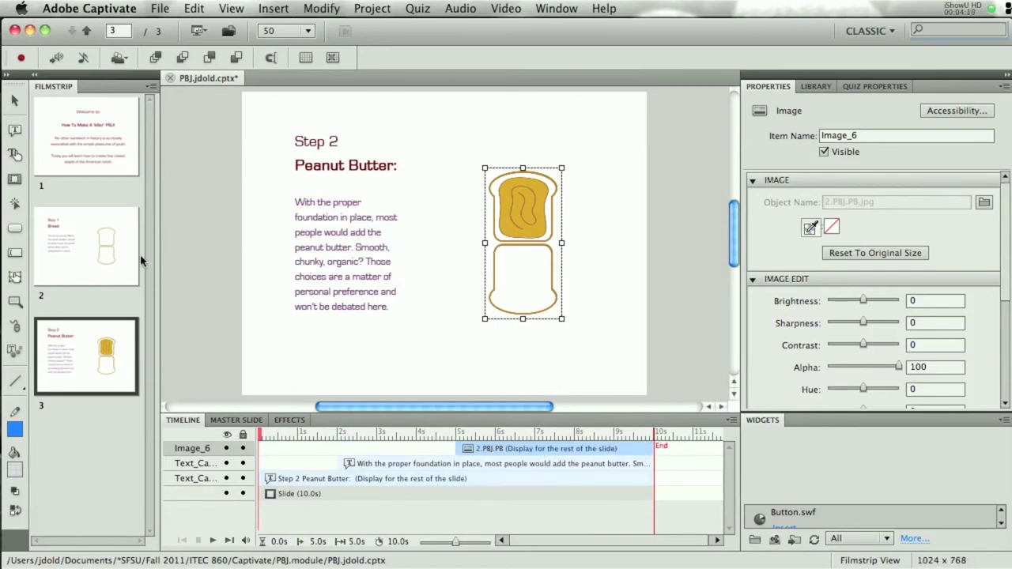
left_click(115, 254)
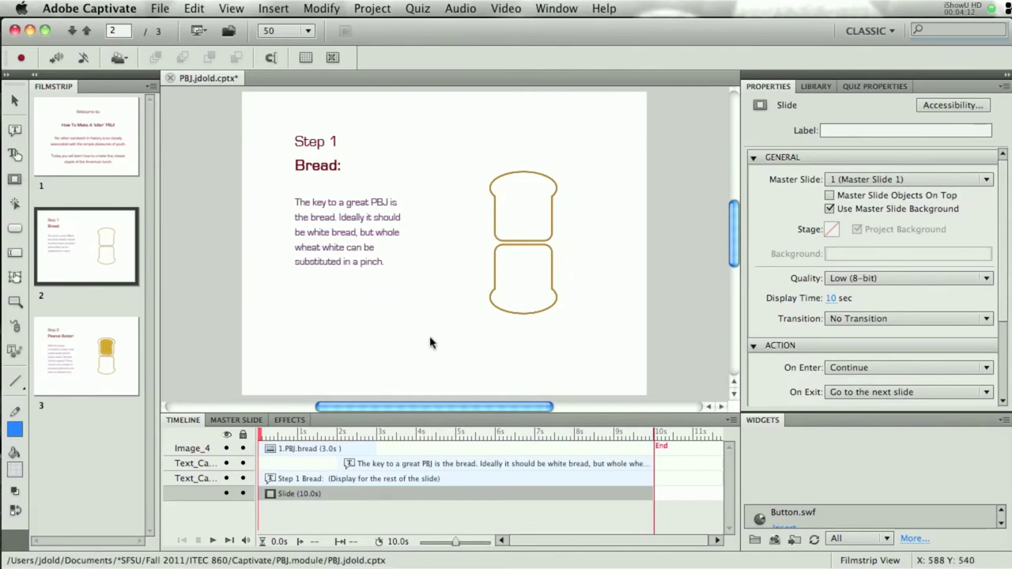
left_click_drag(309, 449, 504, 449)
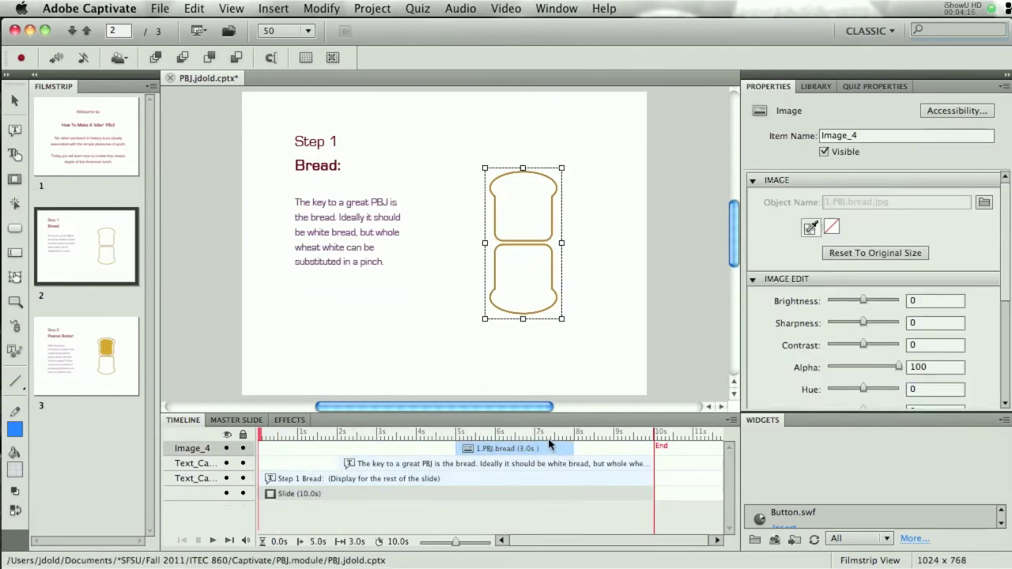
key("super+e")
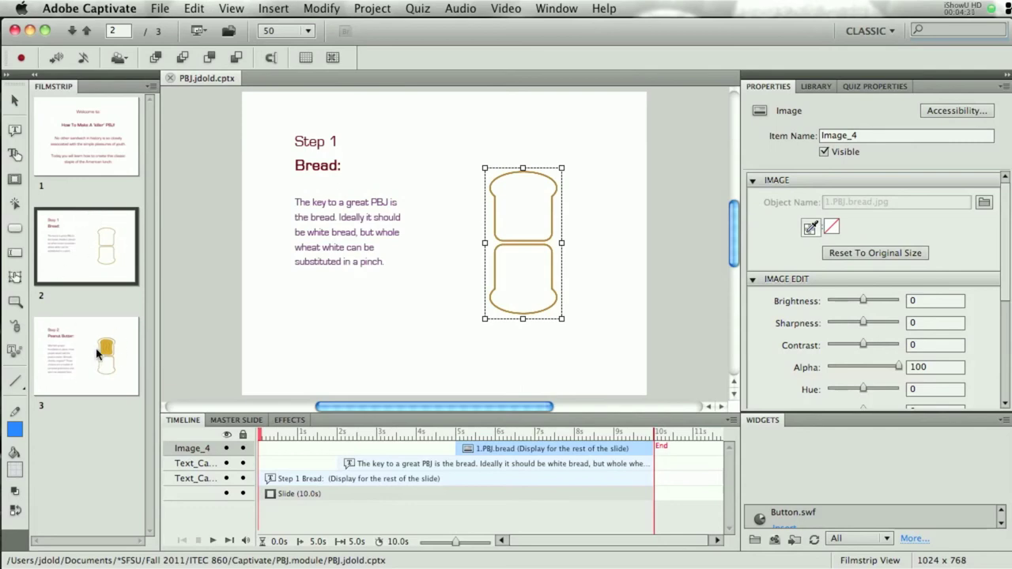
Step: Insert a button on slide 2 and place it in the slide's lower-right corner
left_click(124, 271)
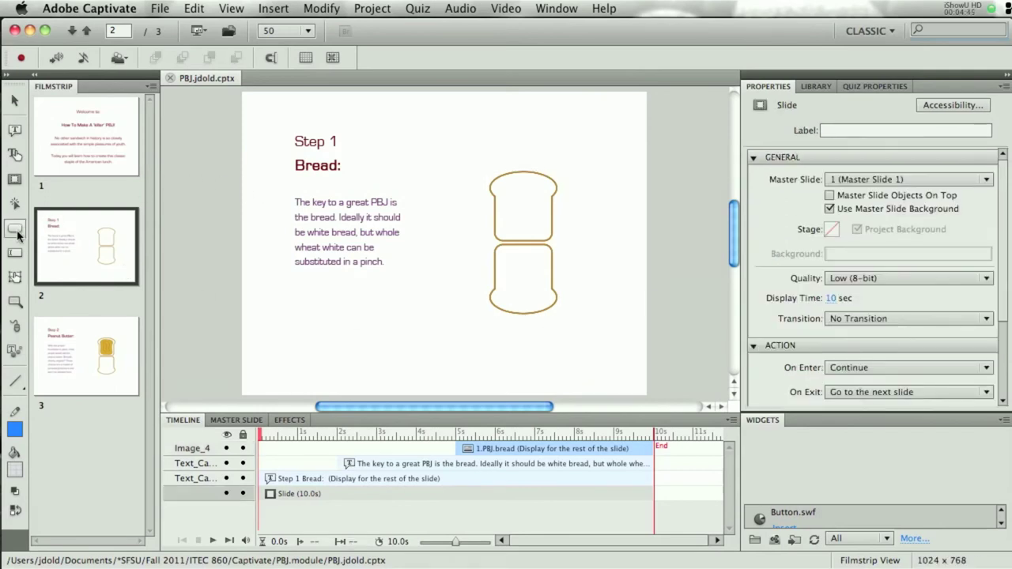
left_click(273, 10)
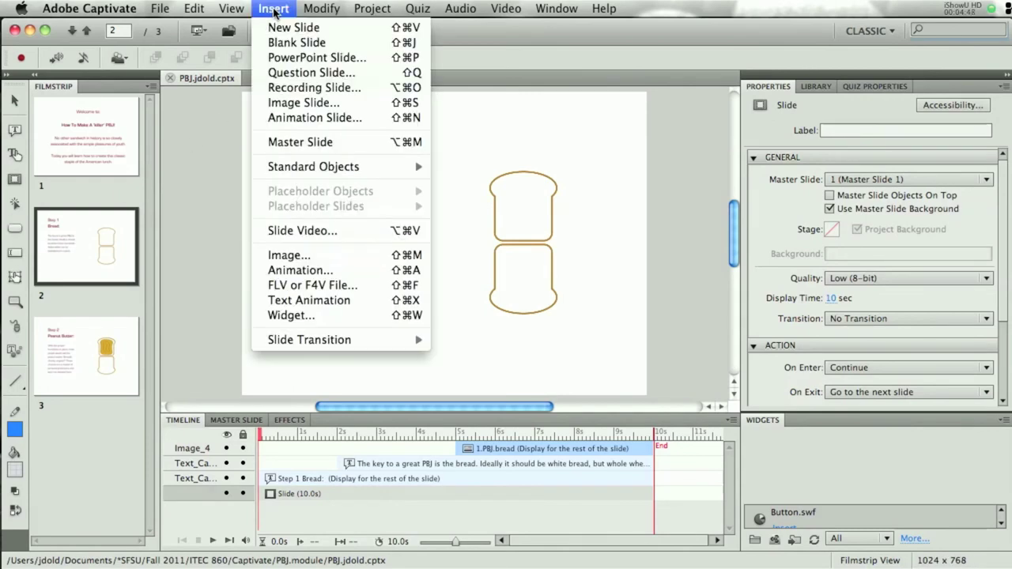
mouse_move(317, 167)
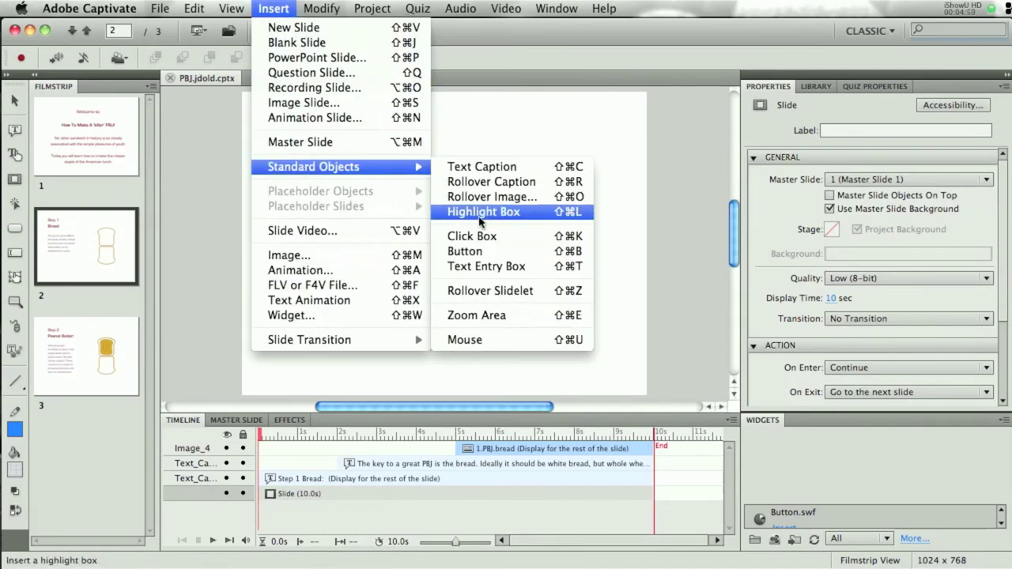
left_click(545, 251)
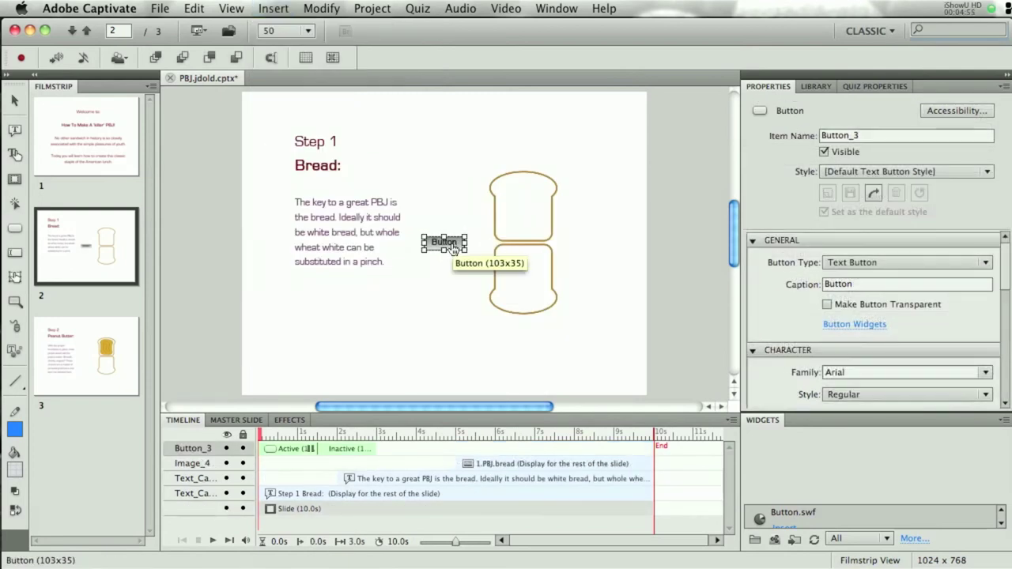
left_click_drag(454, 249, 605, 366)
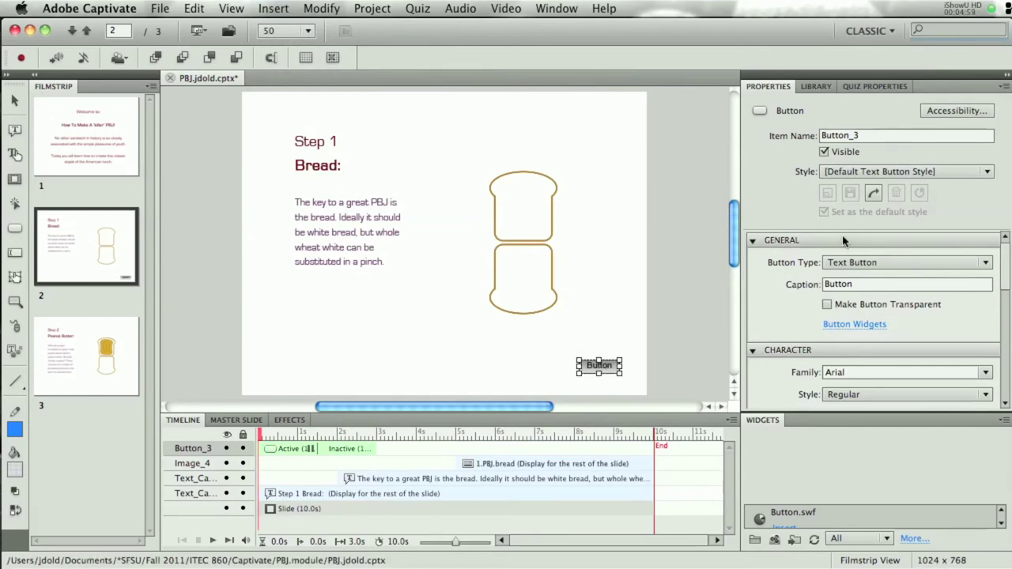
Step: Change the button on slide 2 to an Image Button using the next_silver(60*21) design
left_click(986, 265)
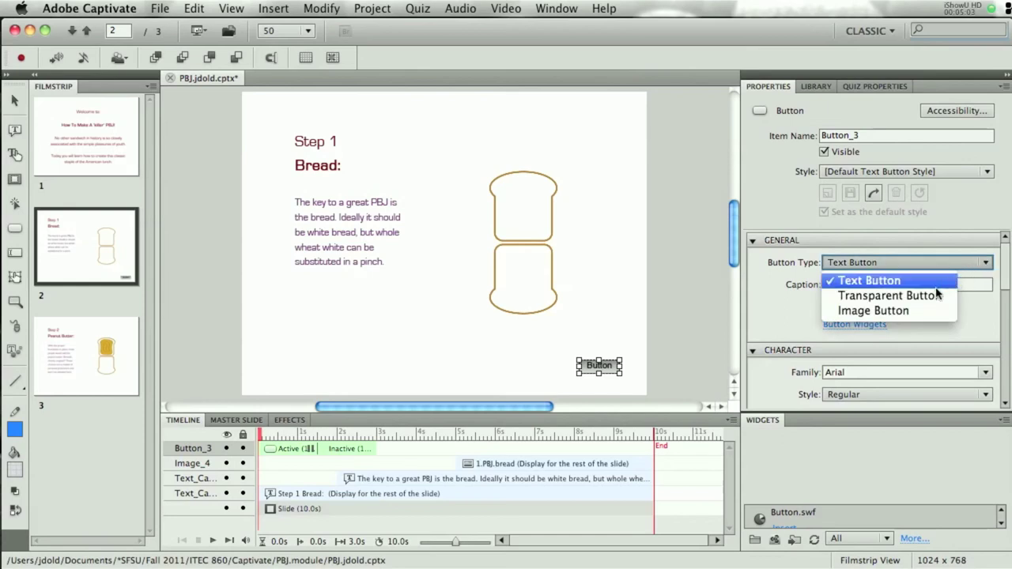
left_click(906, 312)
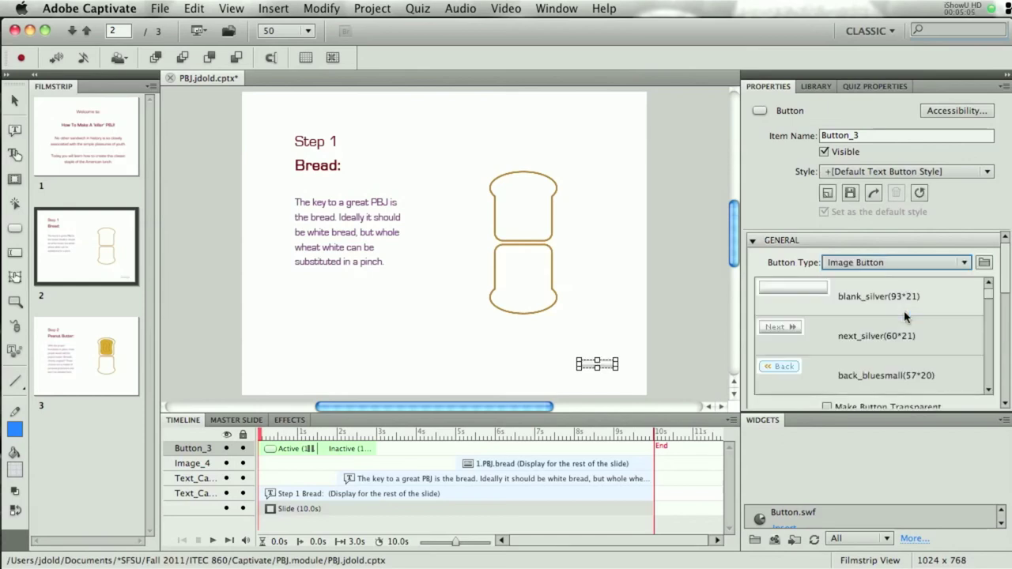
left_click(905, 316)
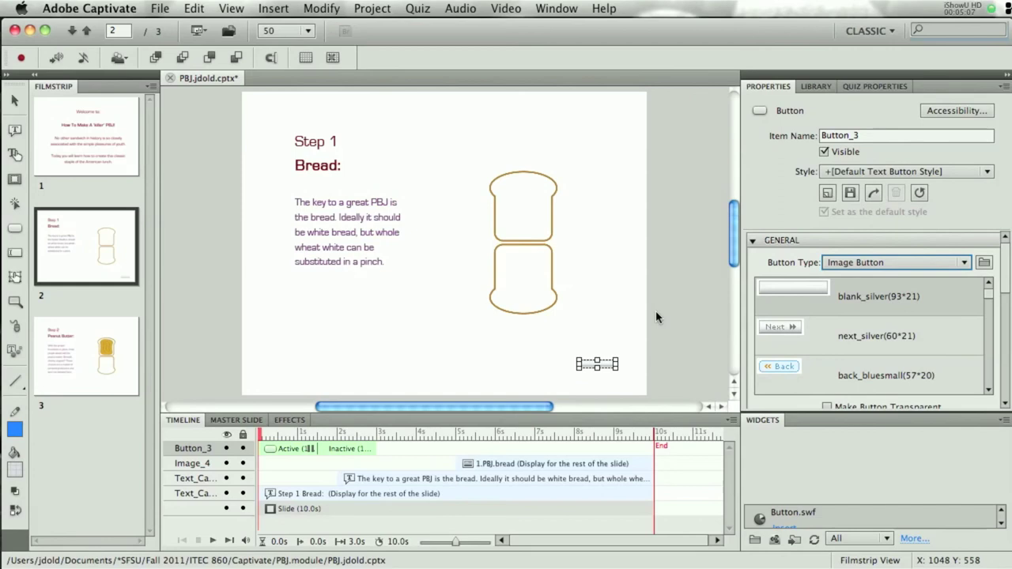
left_click(785, 334)
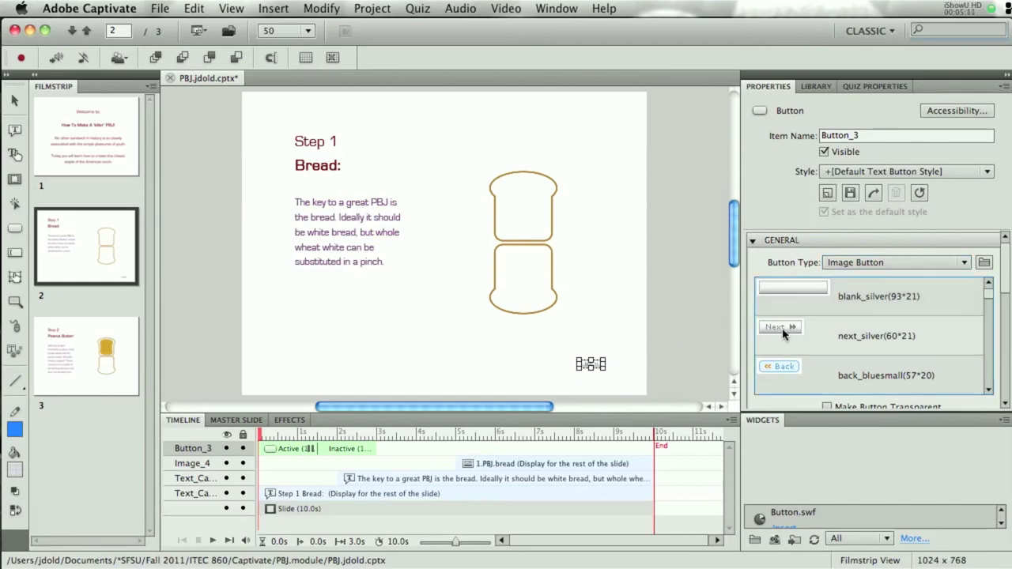
left_click(594, 315)
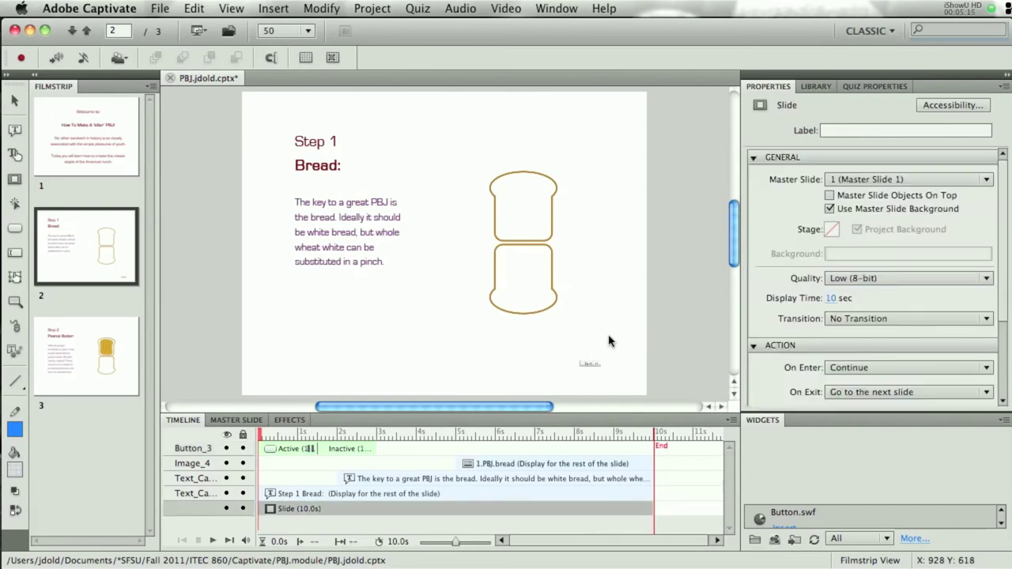
Step: Copy the Next button from slide 2 to the same position on slide 3
left_click_drag(609, 336, 571, 380)
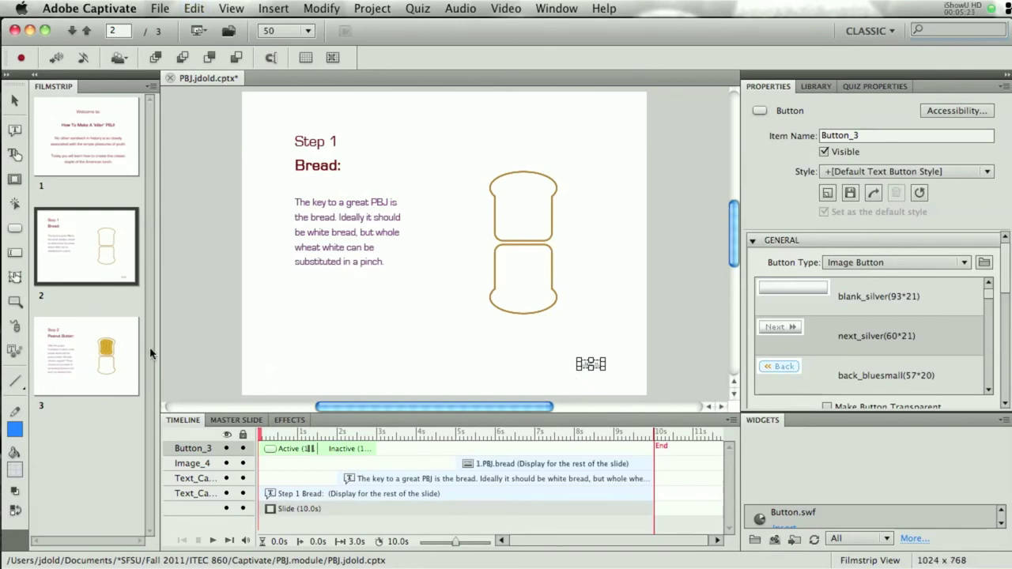
left_click(127, 351)
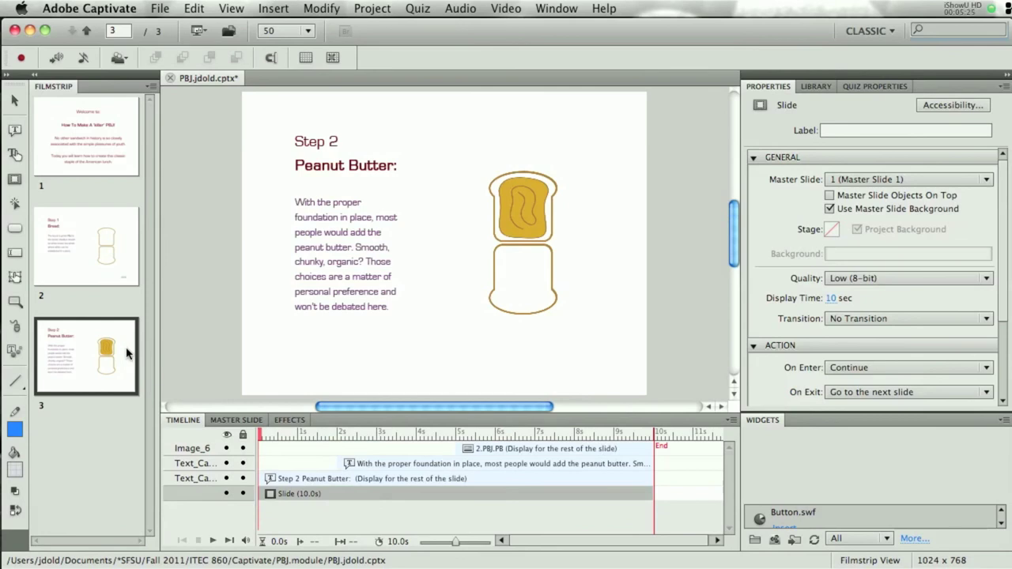
key("super+v")
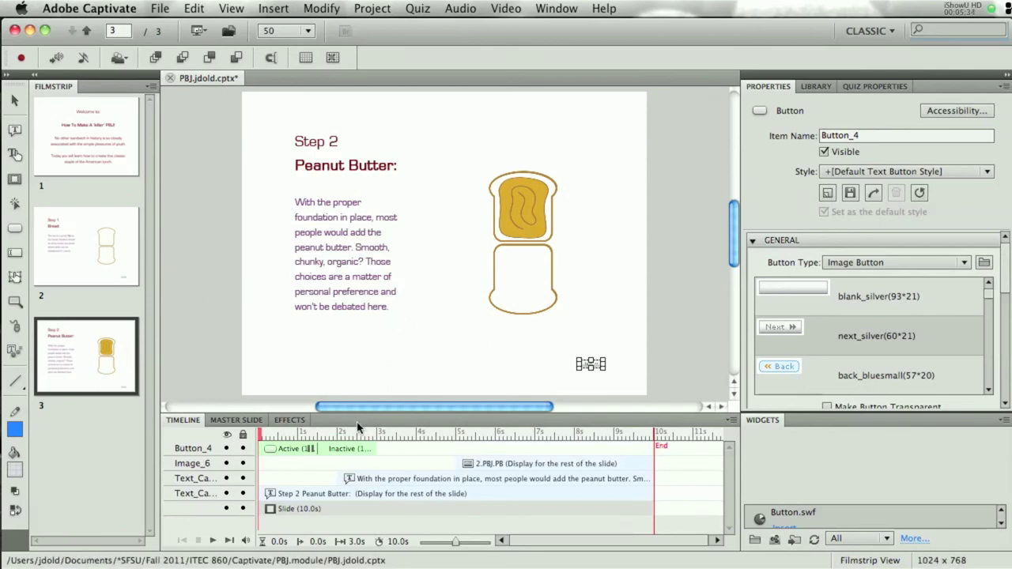
Step: Move the Next buttons on slides 3 and 2 to start at 7.0 s, filling the slide's last 3 seconds
left_click_drag(303, 449, 575, 445)
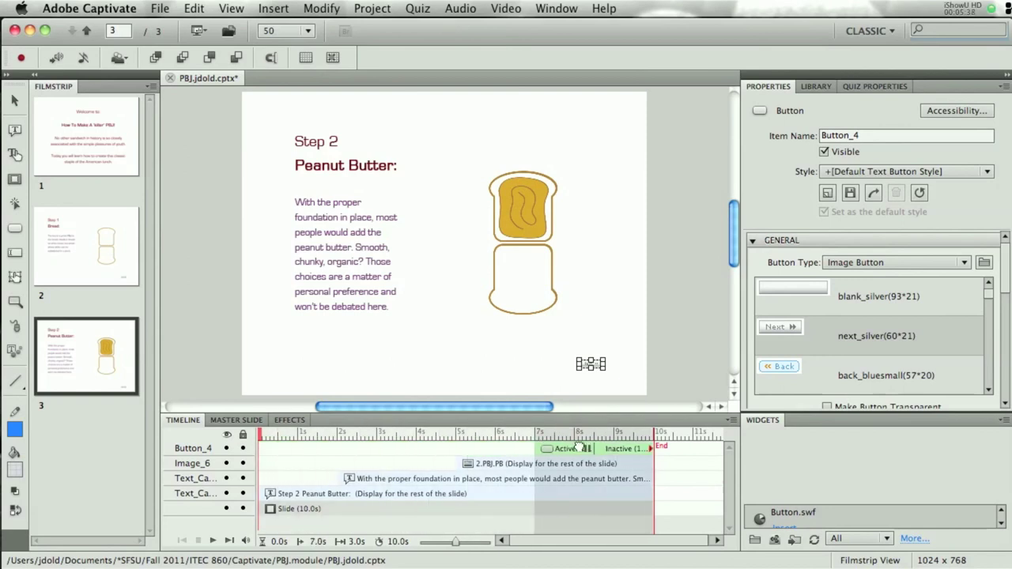
left_click(110, 245)
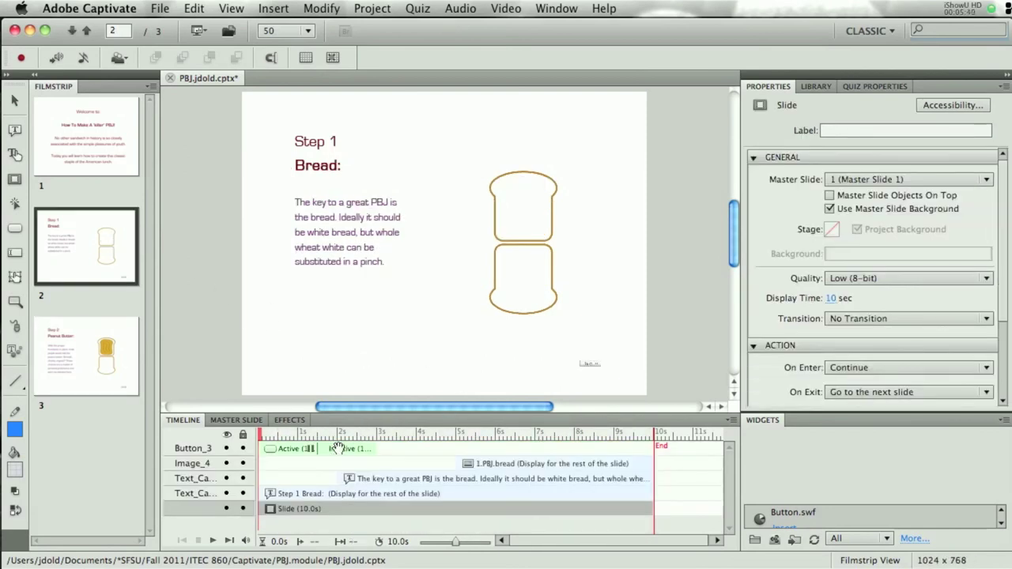
left_click_drag(339, 449, 614, 448)
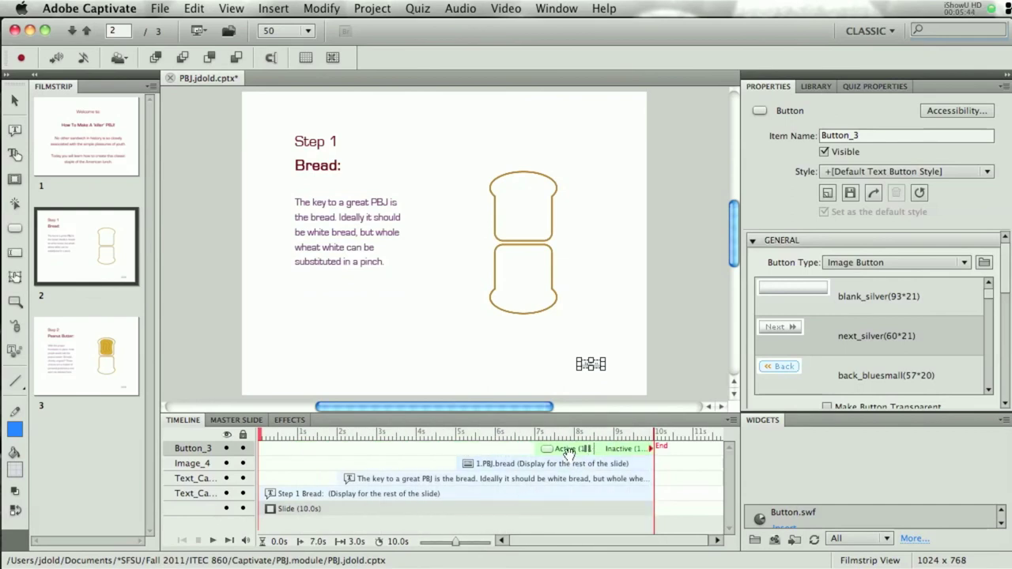